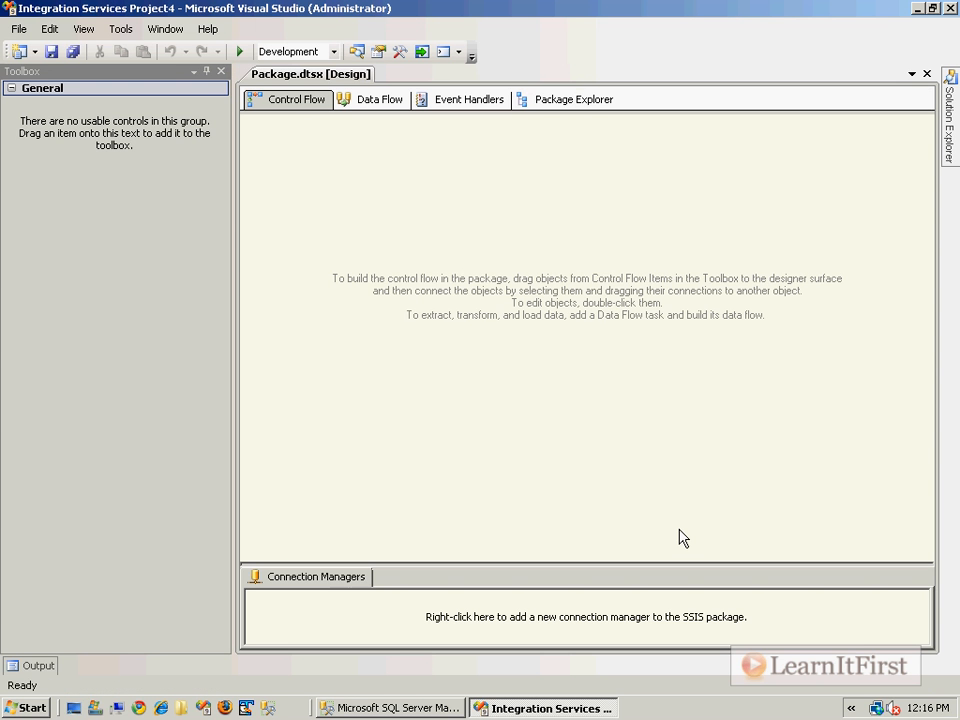
Add a Data Flow Task to the control flow, name it "Export SQL Server data to text file", and enlarge its box to fit the name
left_click_drag(62, 199, 420, 249)
left_click(474, 241)
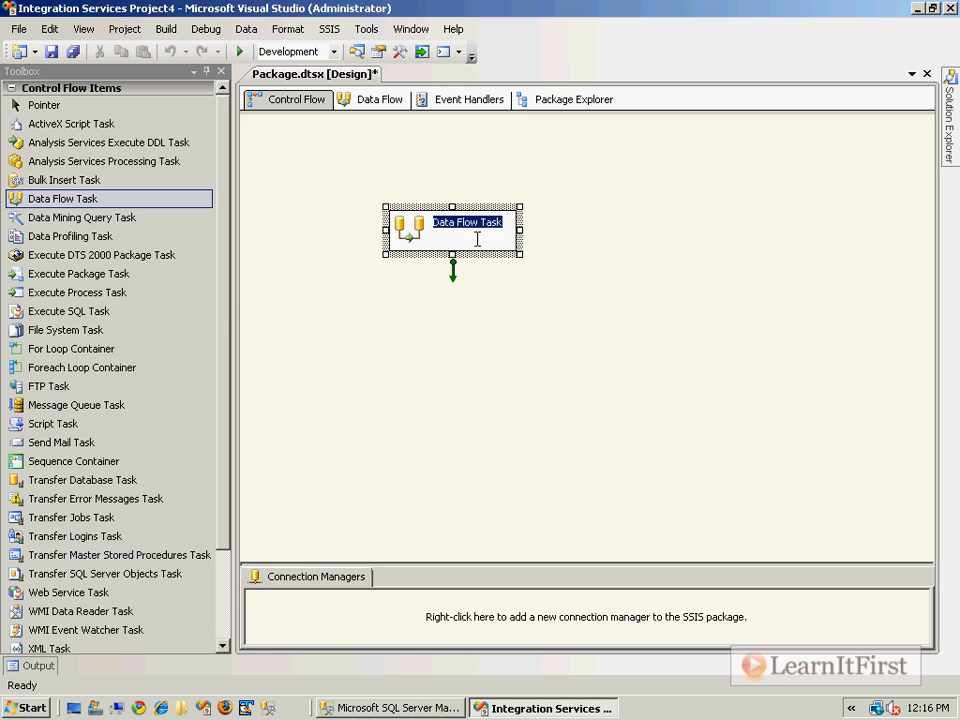
type("Export SQL Server")
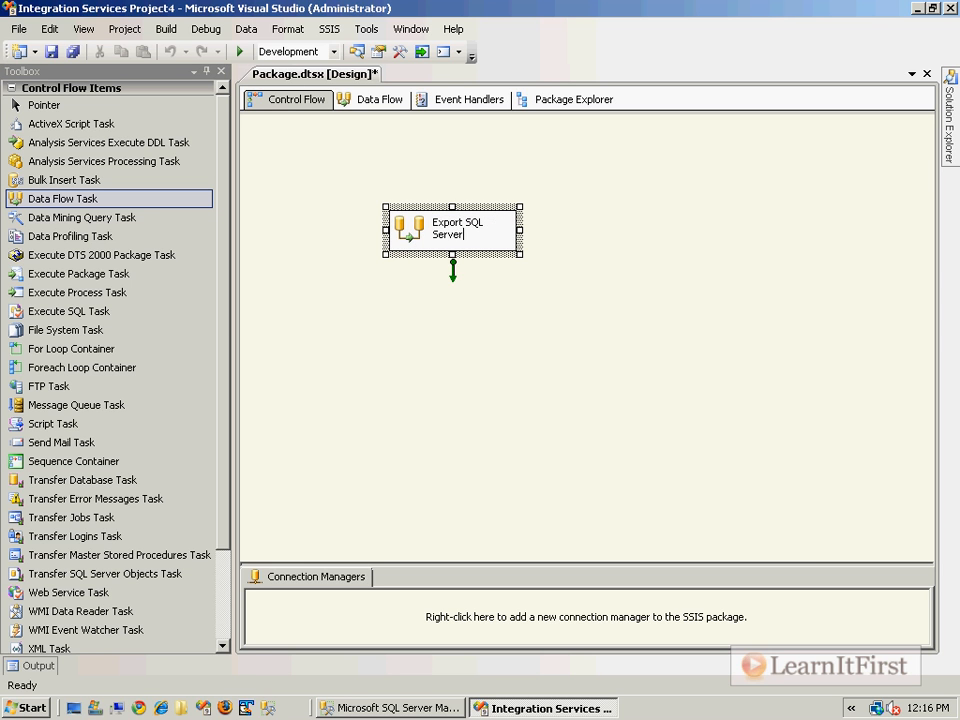
type(" data to text file")
key("Return")
left_click_drag(452, 255, 452, 312)
left_click(658, 307)
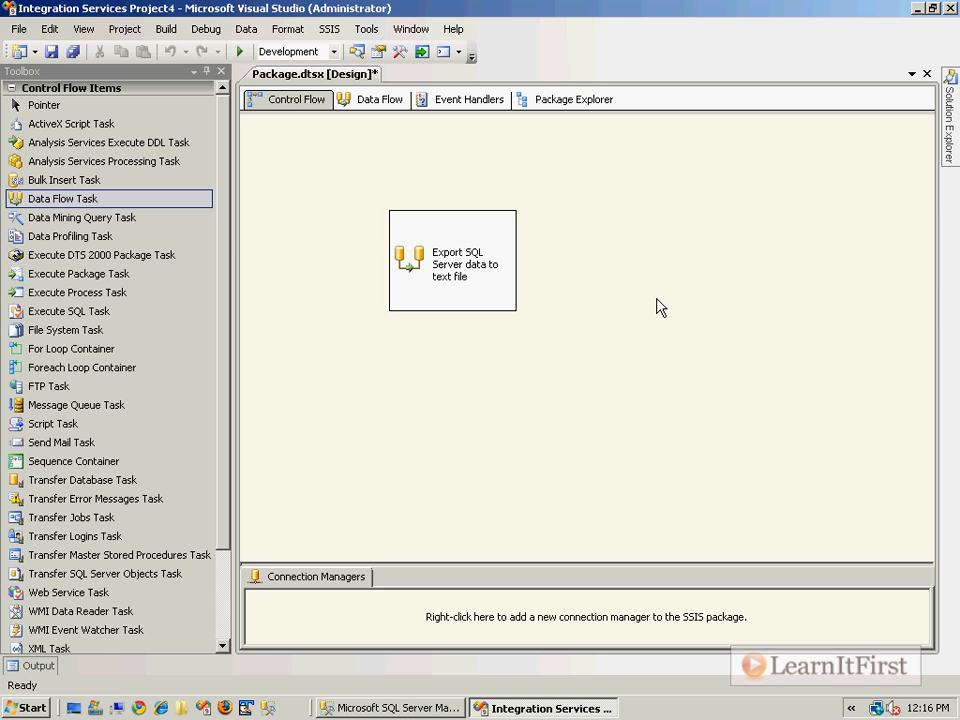
Add an OLE DB Source to the export task's data flow and open the source for editing
double_click(413, 268)
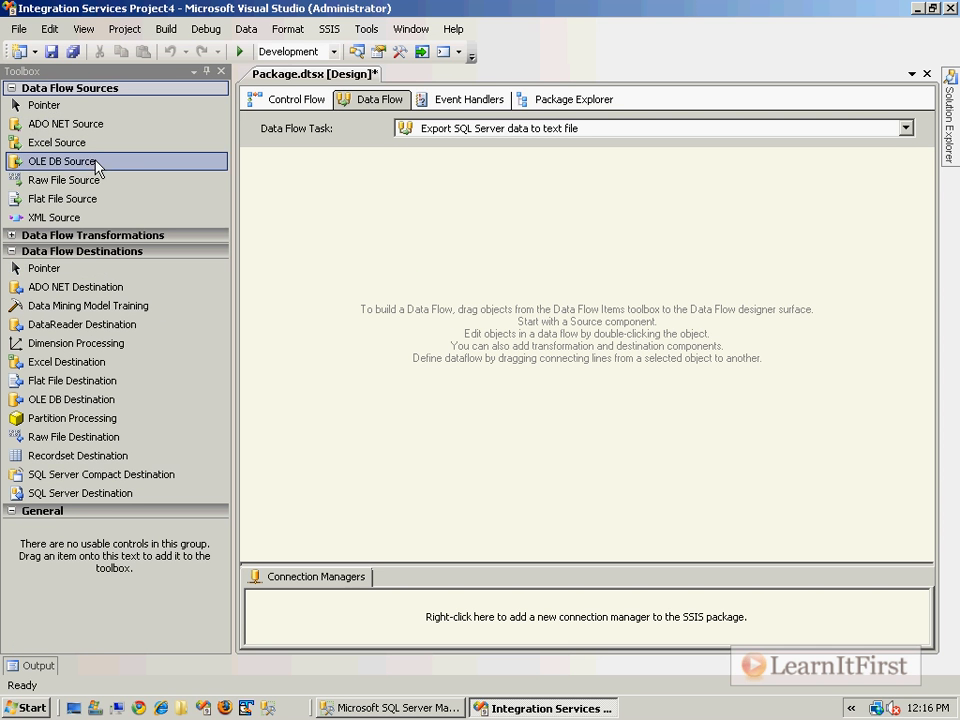
left_click_drag(84, 168, 416, 270)
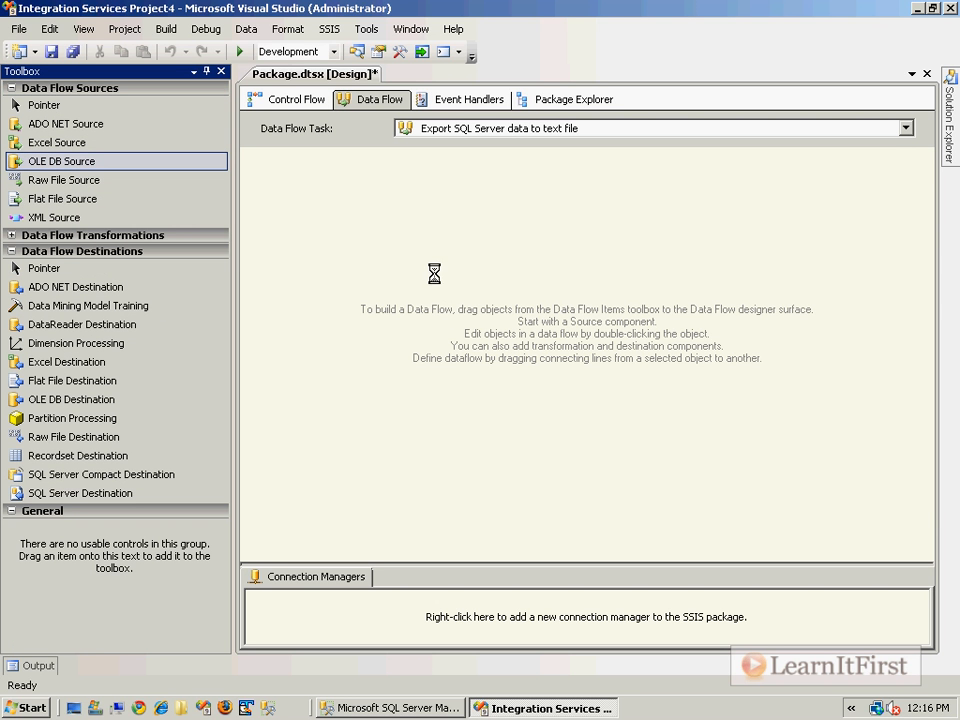
double_click(463, 305)
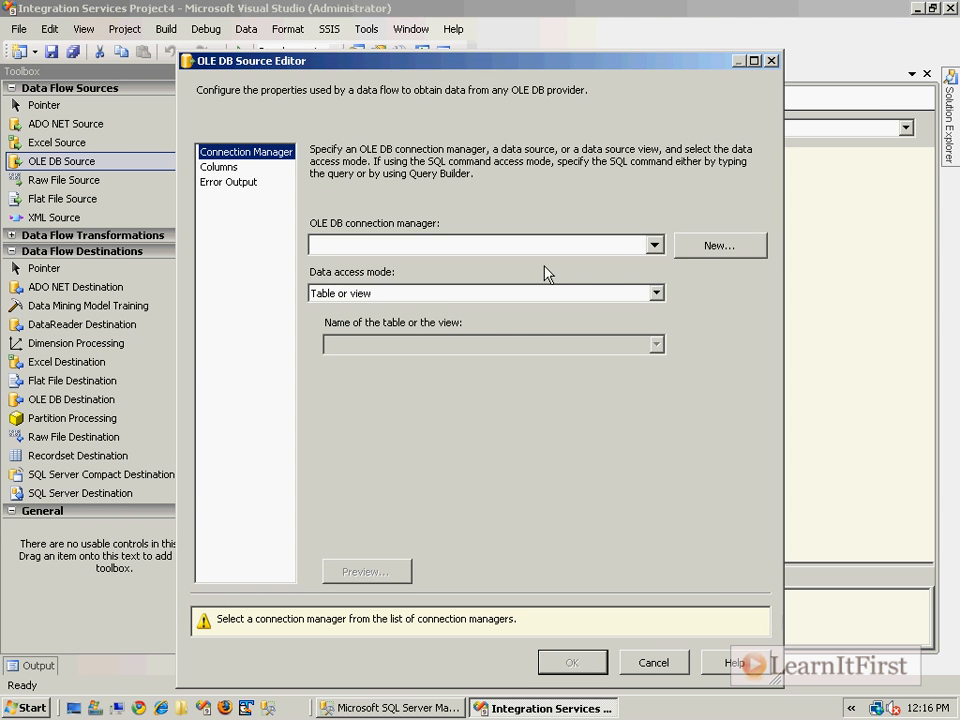
Create an OLE DB connection to the AdventureWorks2008 database on server localhost for the source
left_click(679, 250)
left_click(654, 528)
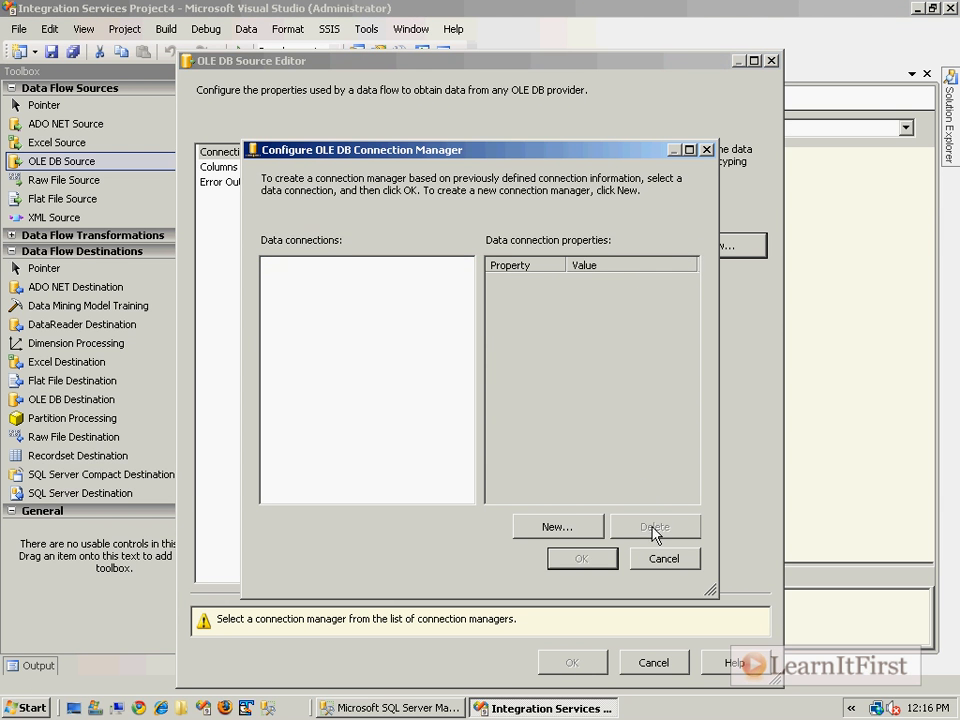
left_click(569, 526)
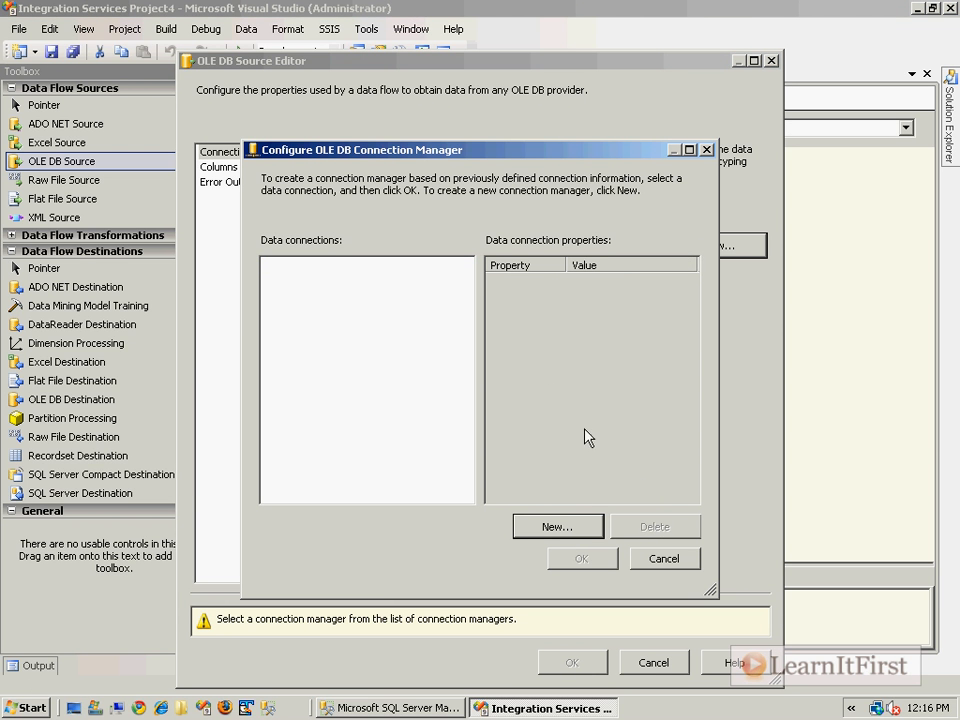
type("localhost")
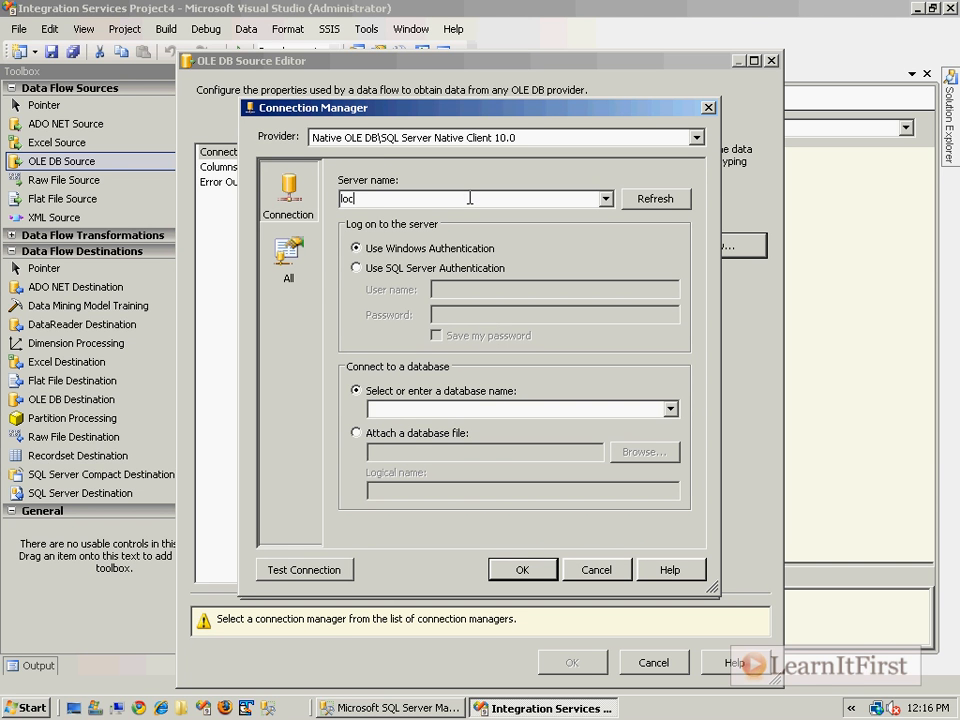
left_click(470, 408)
type("AdventureWorks2008")
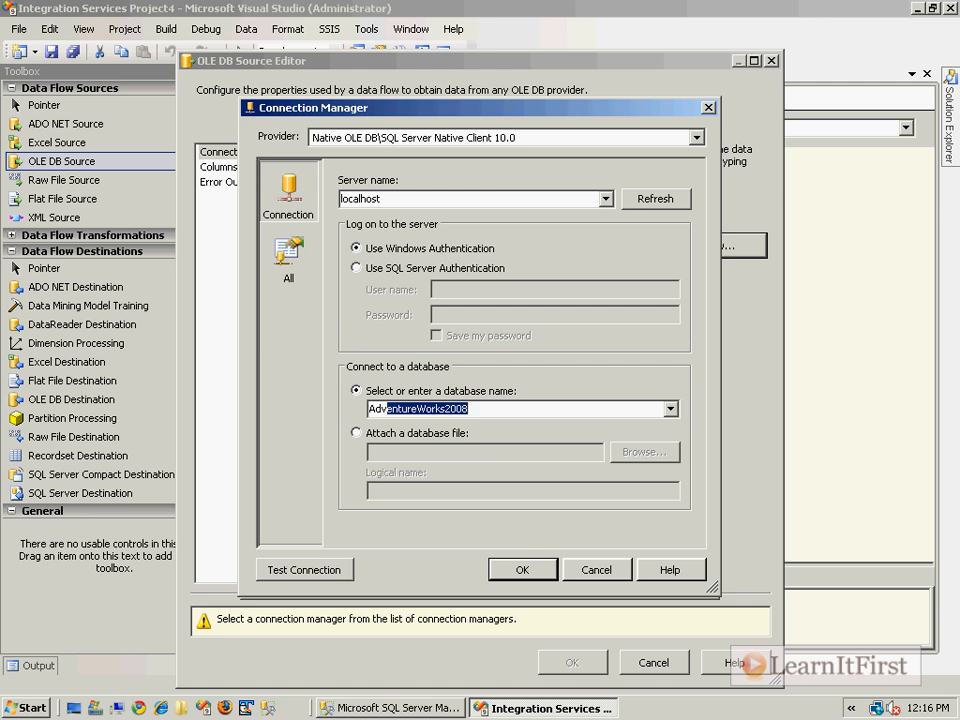
left_click(532, 571)
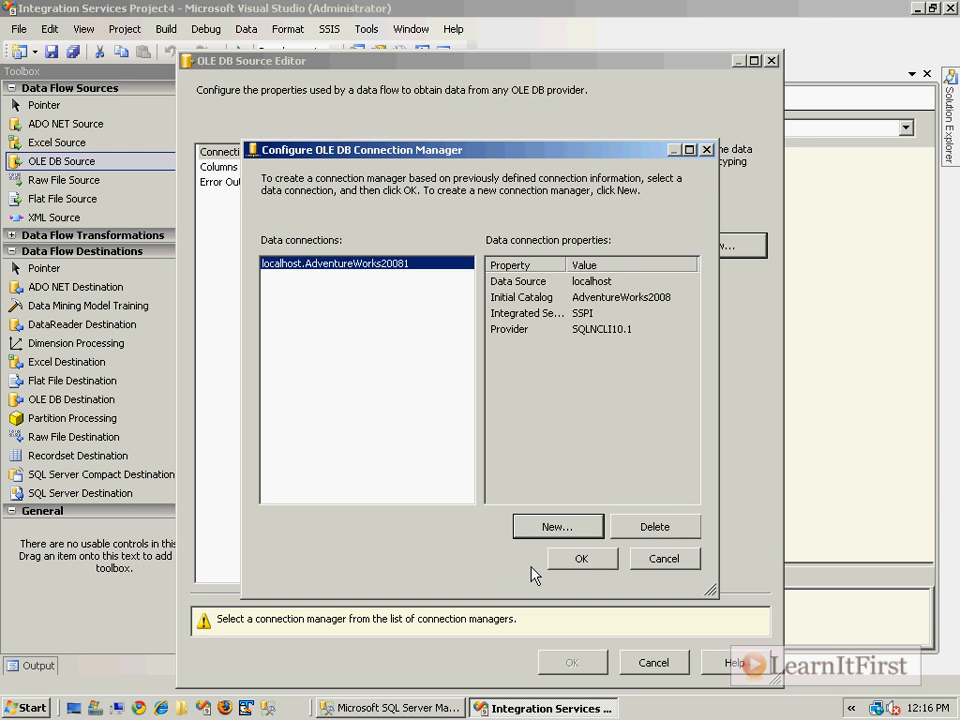
left_click(583, 559)
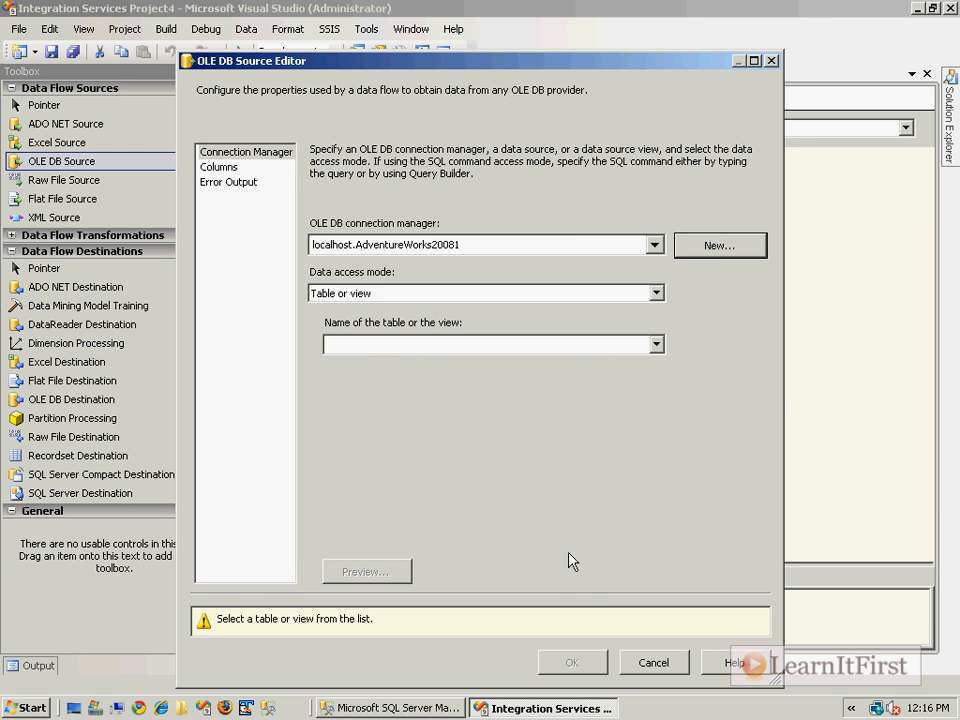
Choose the [HumanResources].[Department] table as the OLE DB Source's data and accept the settings
left_click(655, 345)
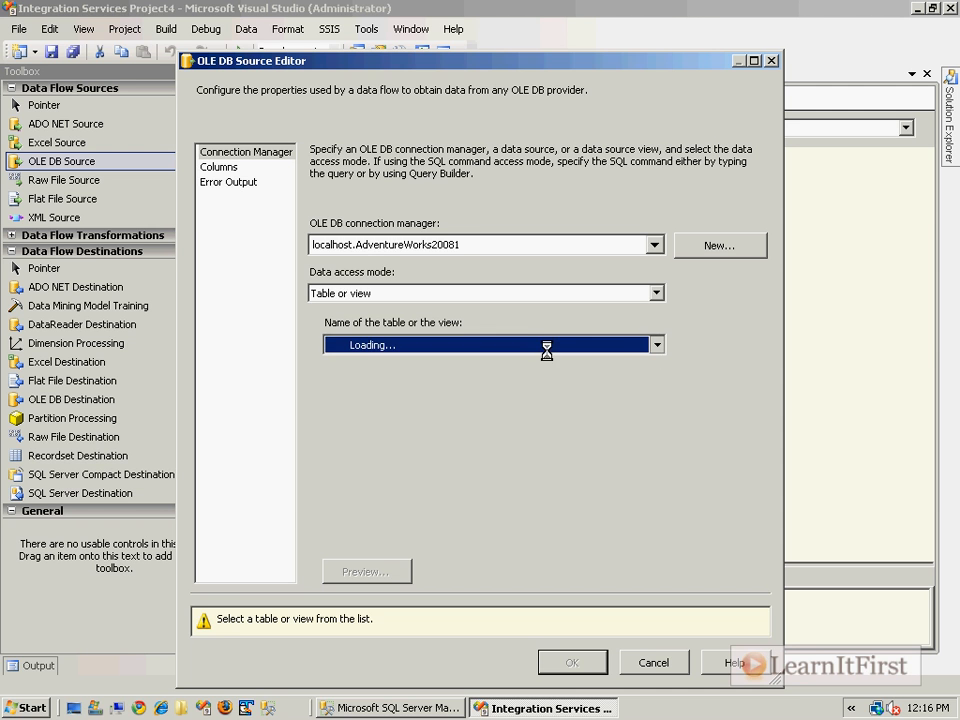
left_click(511, 75)
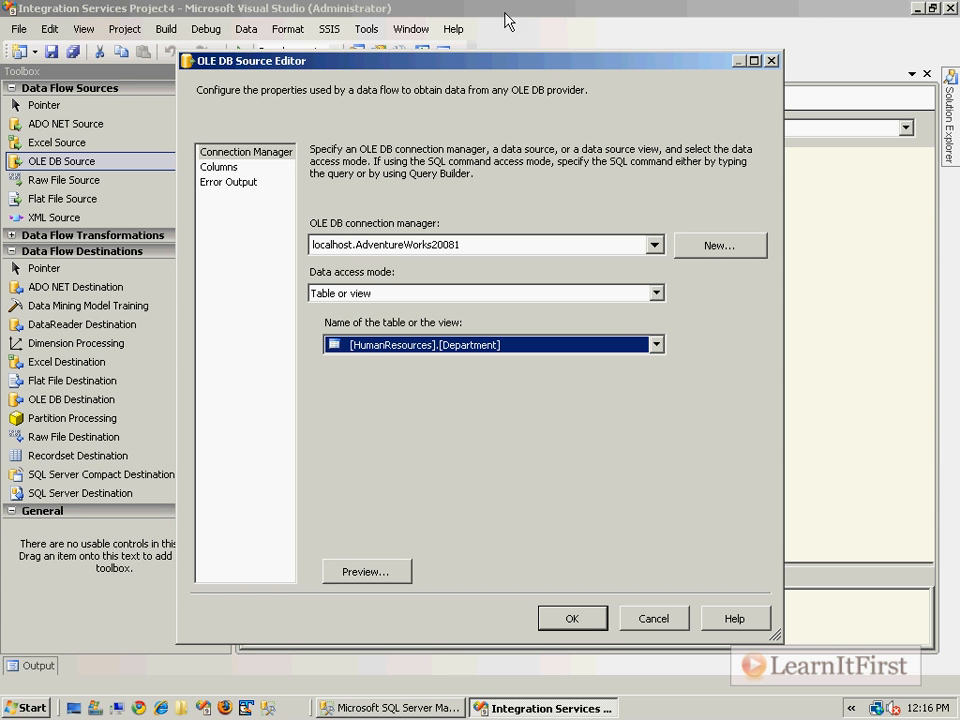
left_click(551, 618)
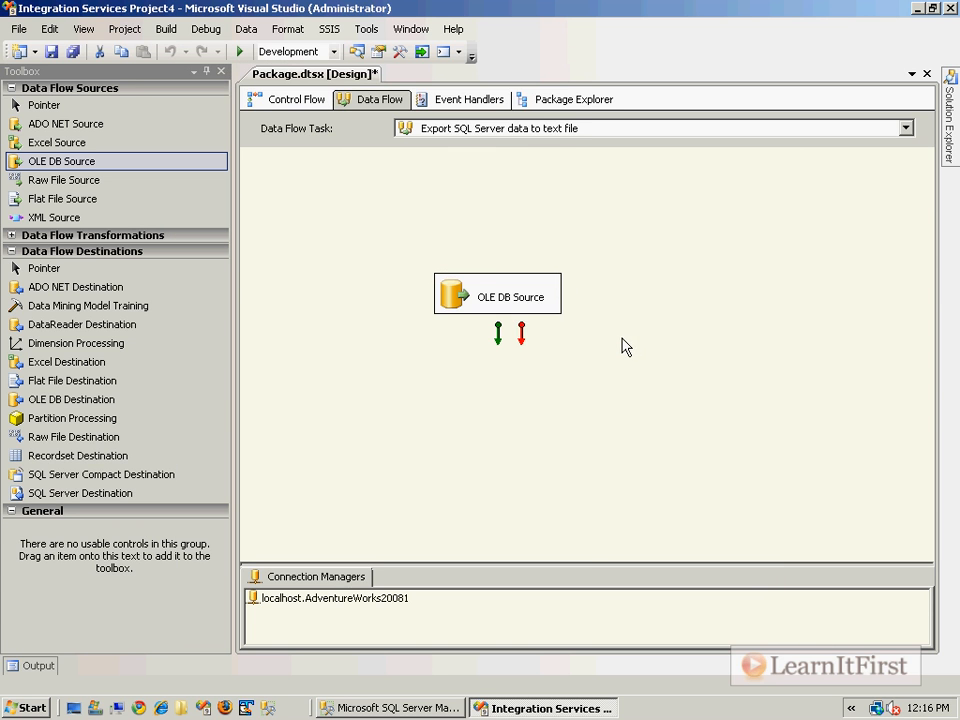
Move the OLE DB Source higher on the canvas and connect its output to a new Flat File Destination placed below it
left_click_drag(519, 304, 450, 222)
left_click(551, 270)
left_click(70, 88)
left_click_drag(70, 249, 390, 300)
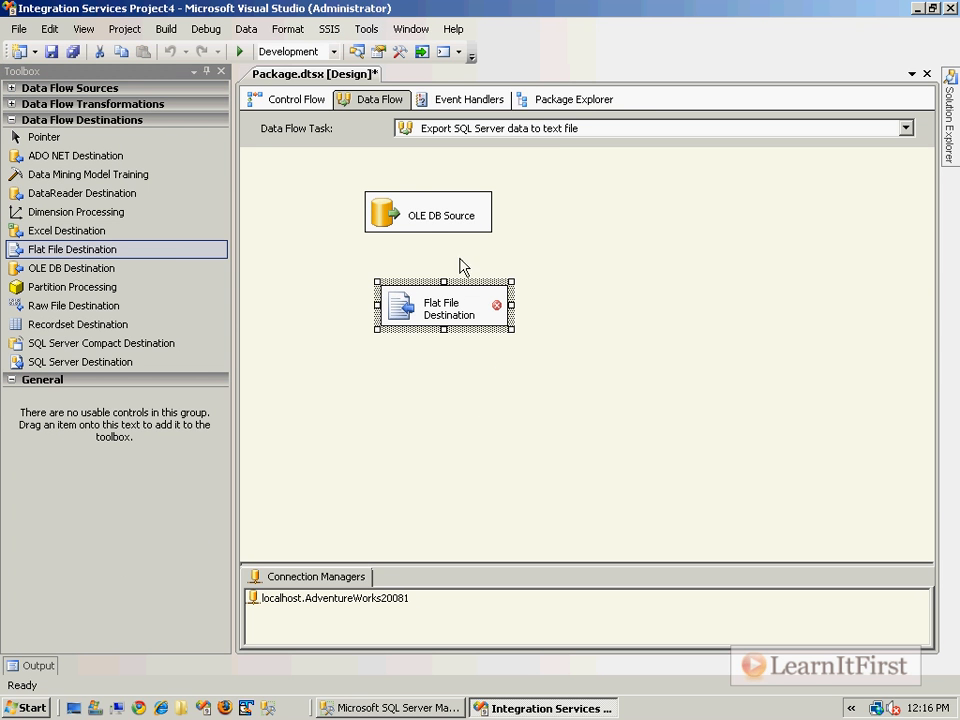
left_click(437, 226)
left_click_drag(431, 252, 420, 312)
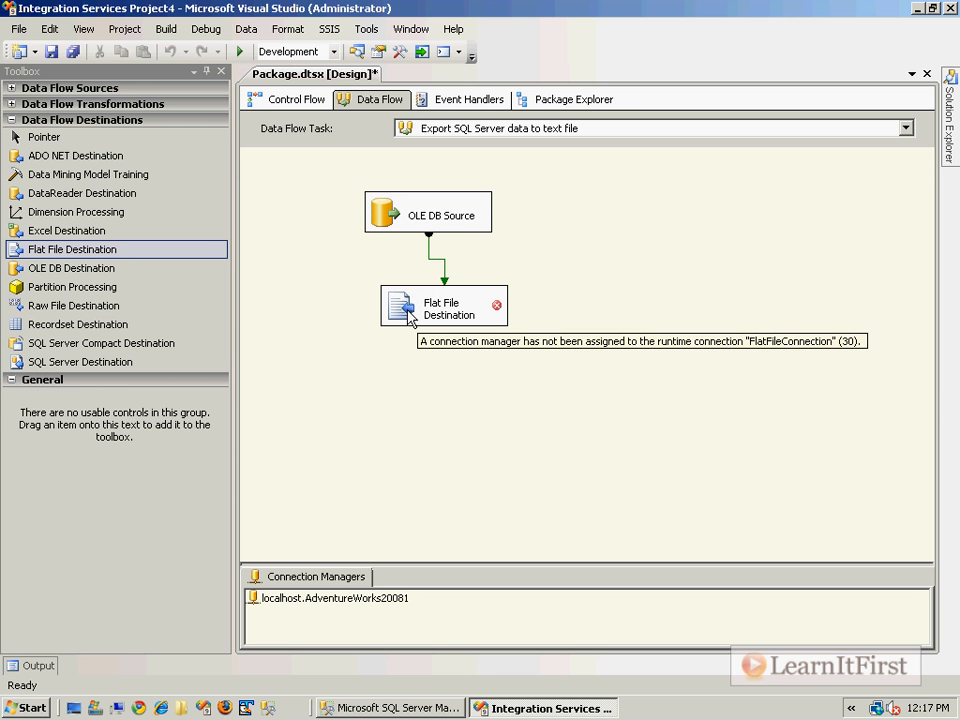
Give the Flat File Destination a new delimited connection to c:\OriginalFile.txt and accept the default column mappings
double_click(410, 316)
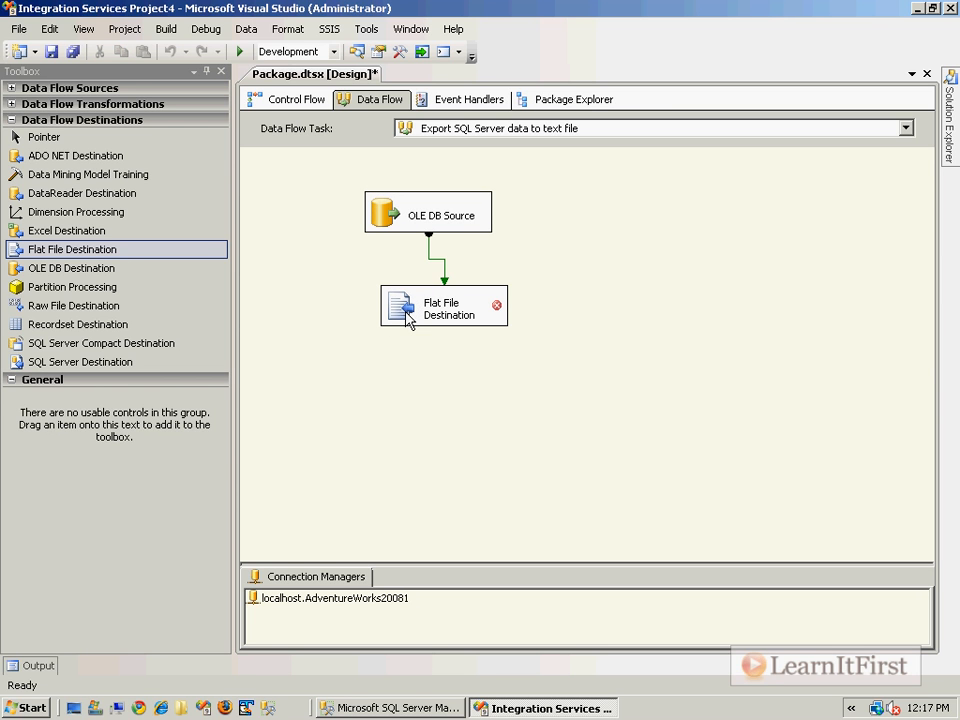
left_click(692, 188)
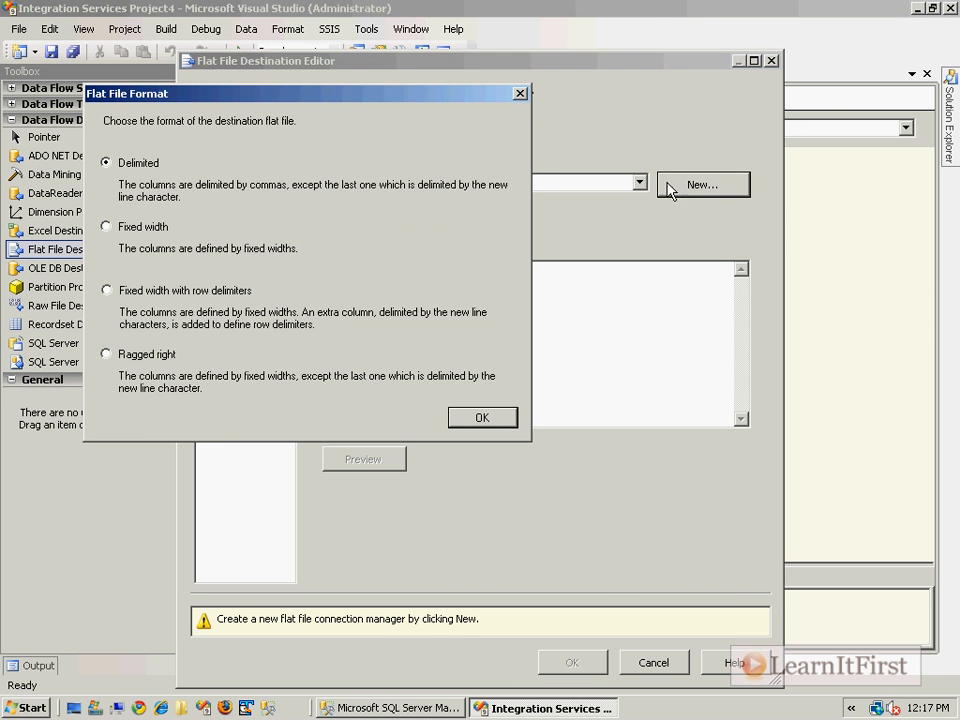
left_click(476, 418)
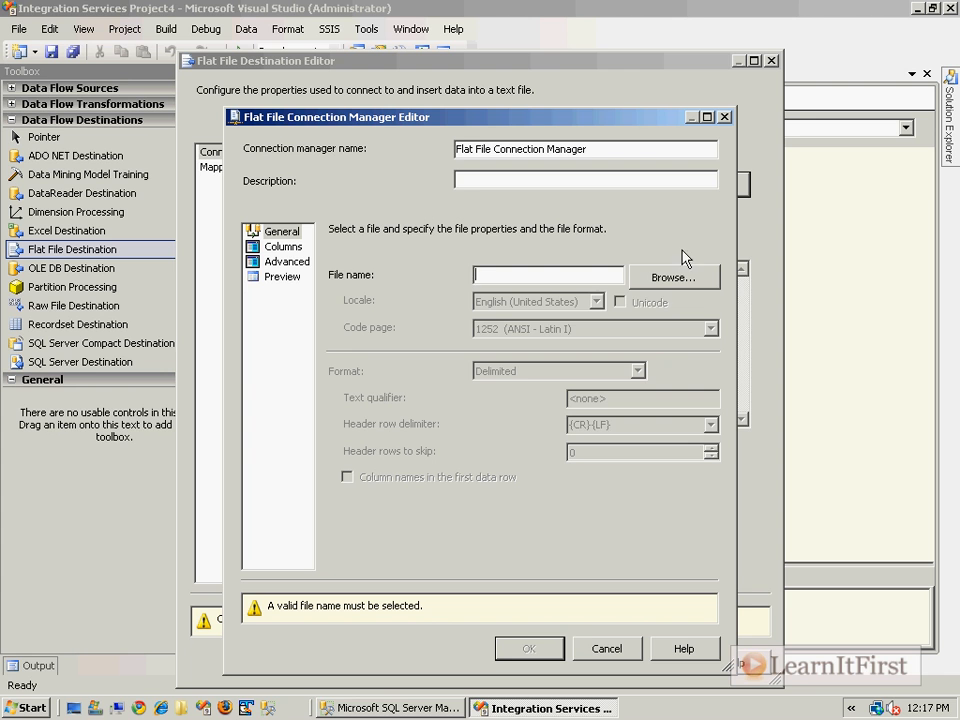
type("c:\\")
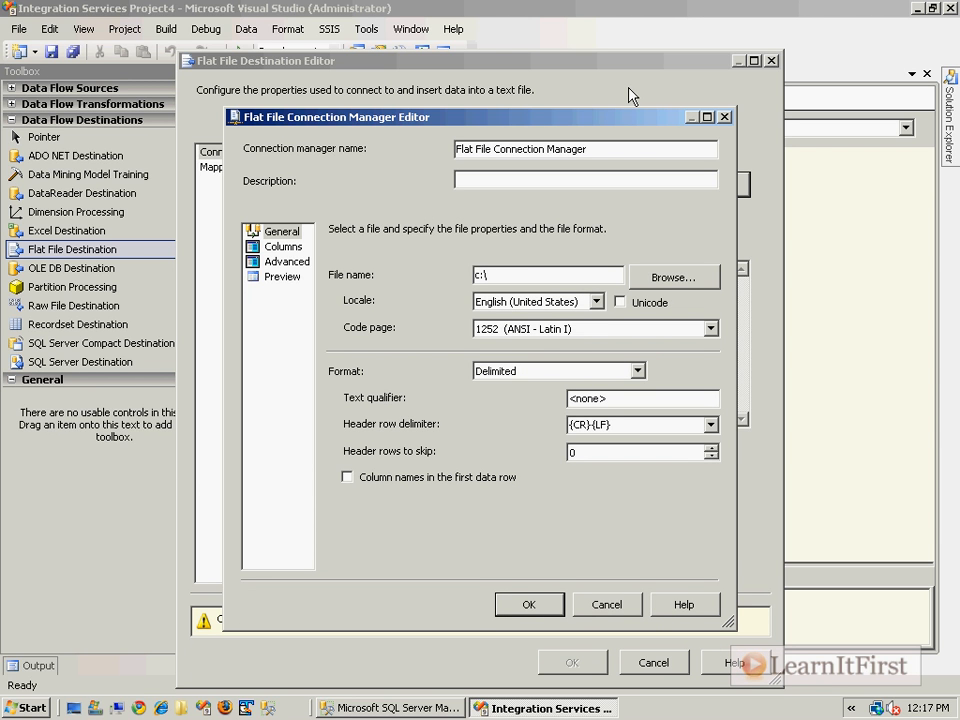
type("OriginalFile.txt")
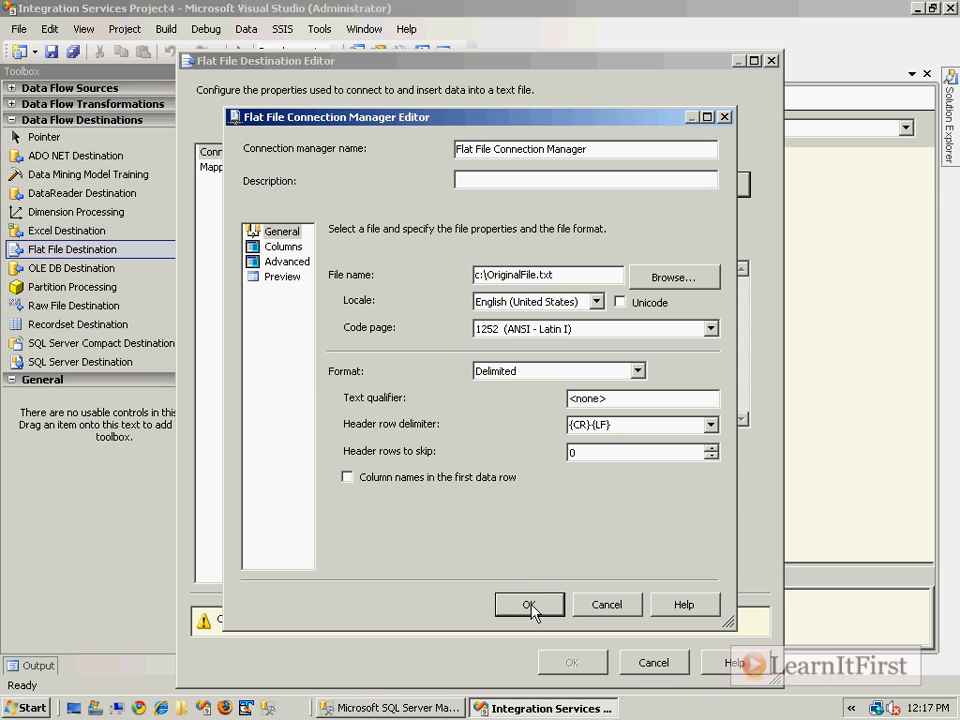
left_click(533, 665)
left_click(221, 167)
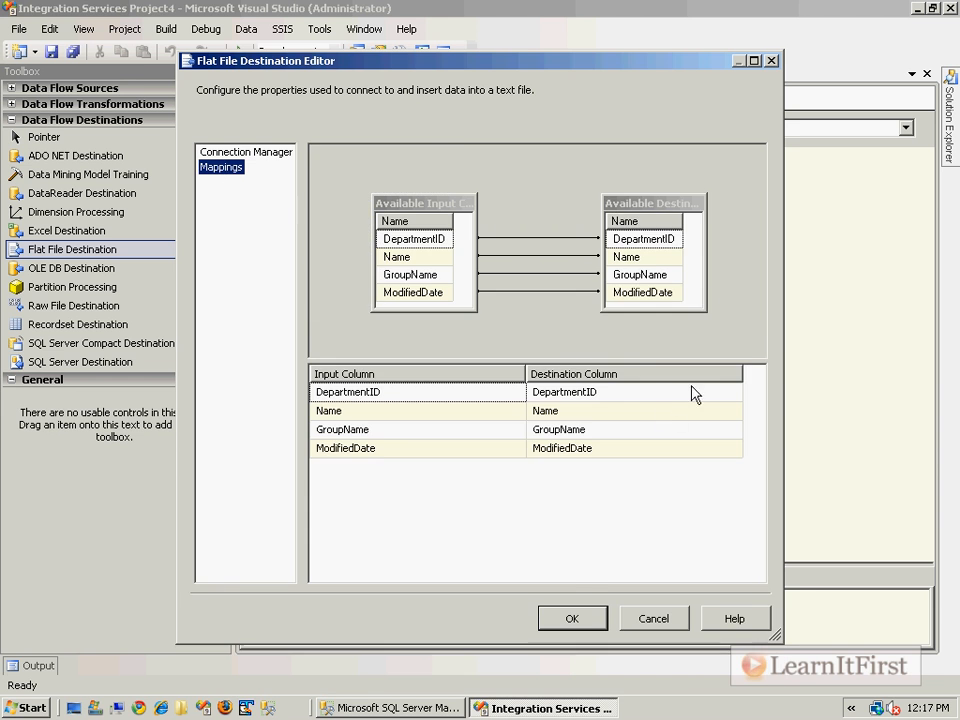
left_click(575, 618)
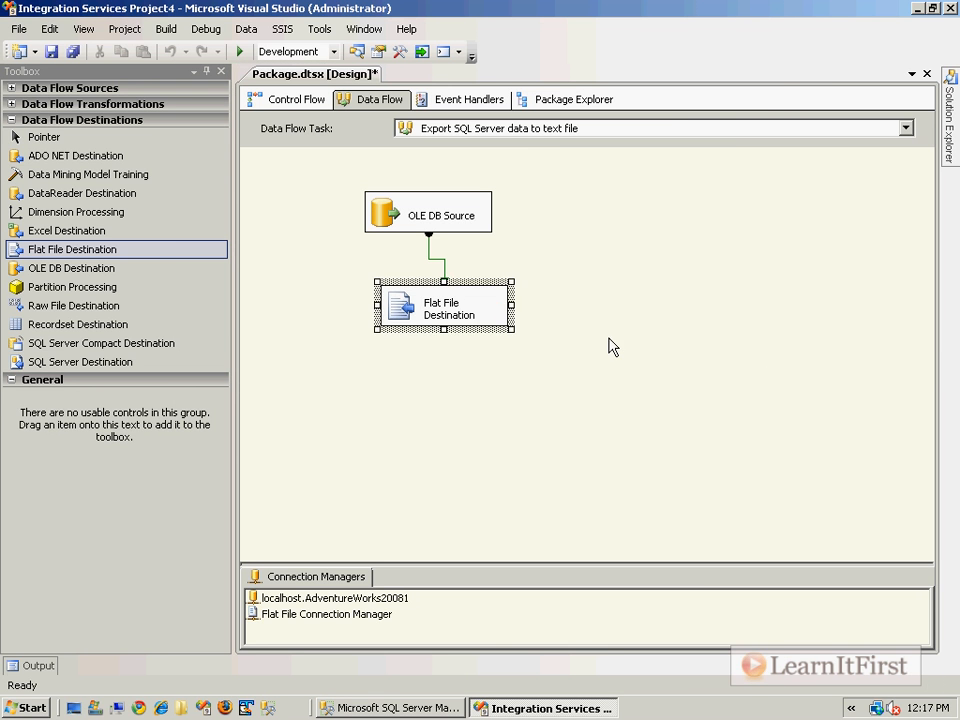
Run the package in debug mode and enlarge the design area so the whole data flow can be seen
key("F5")
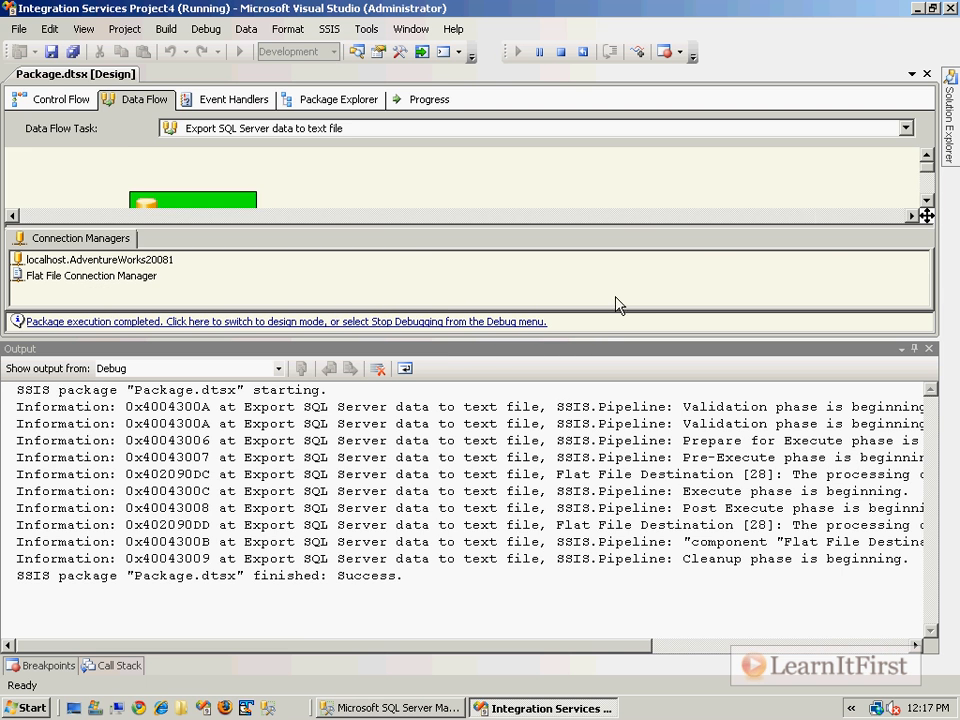
left_click_drag(673, 223, 671, 268)
left_click_drag(593, 349, 600, 468)
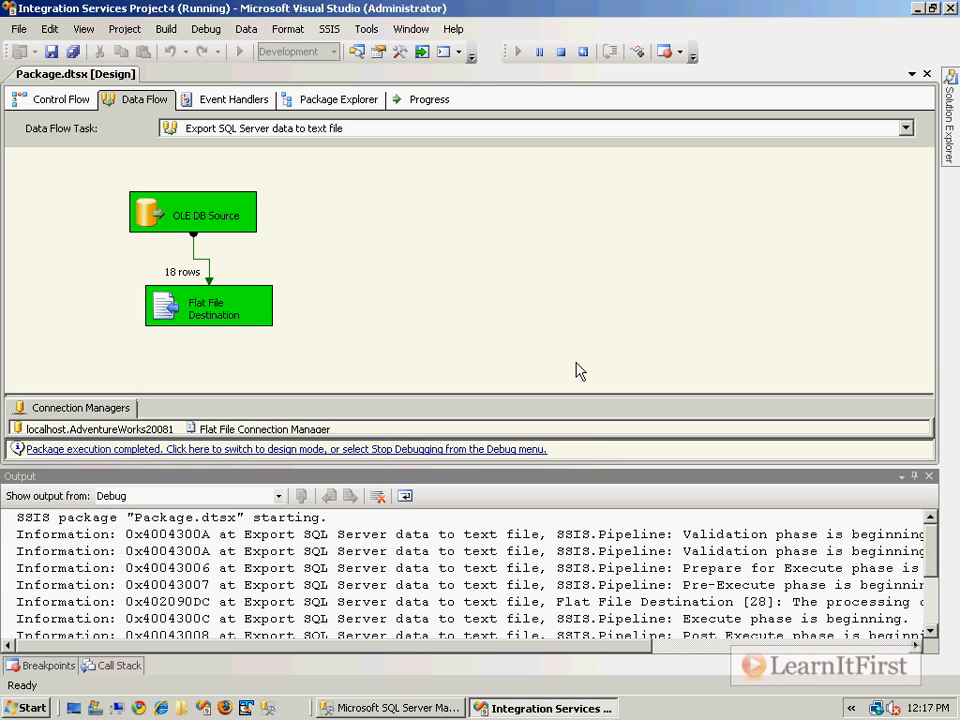
left_click_drag(563, 405, 568, 364)
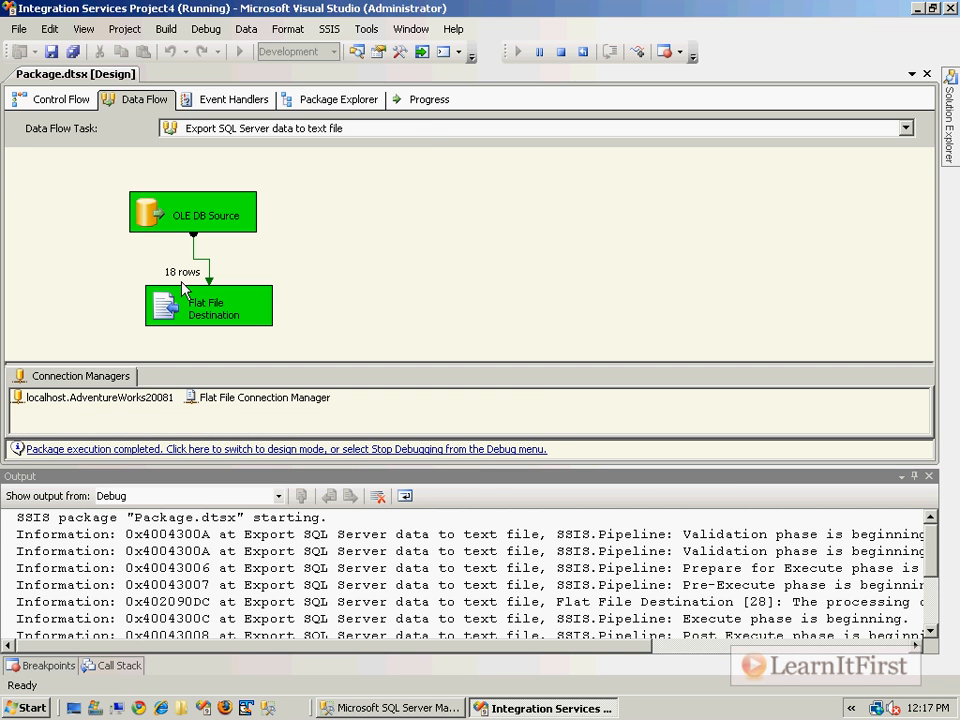
Open OriginalFile.txt from the C: drive in Windows Explorer to examine the exported rows, and close it
left_click(95, 709)
left_click(330, 302)
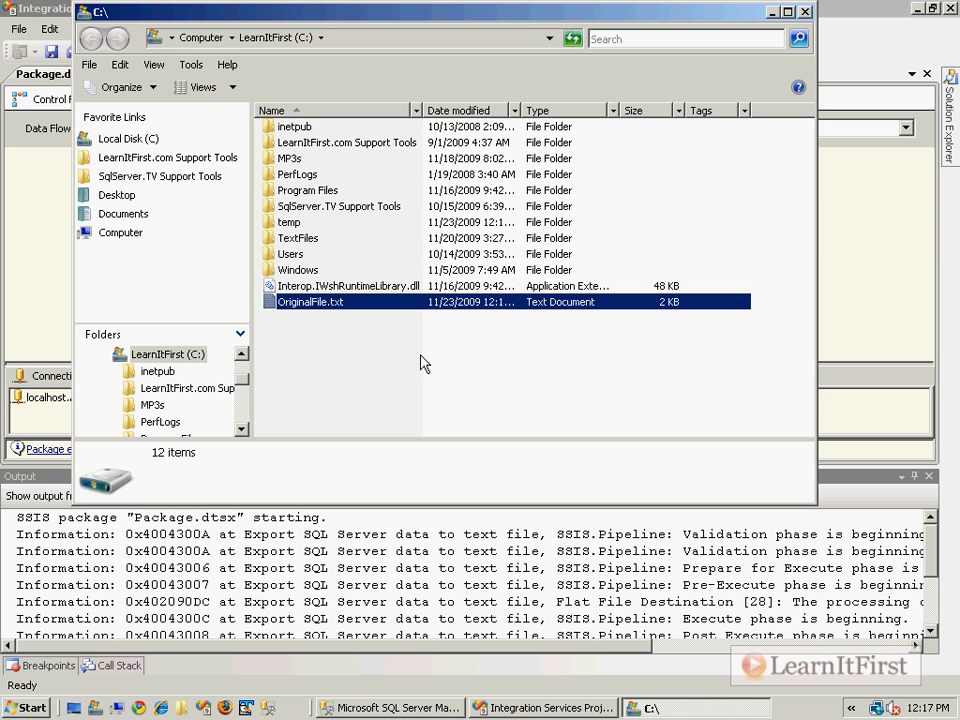
double_click(330, 302)
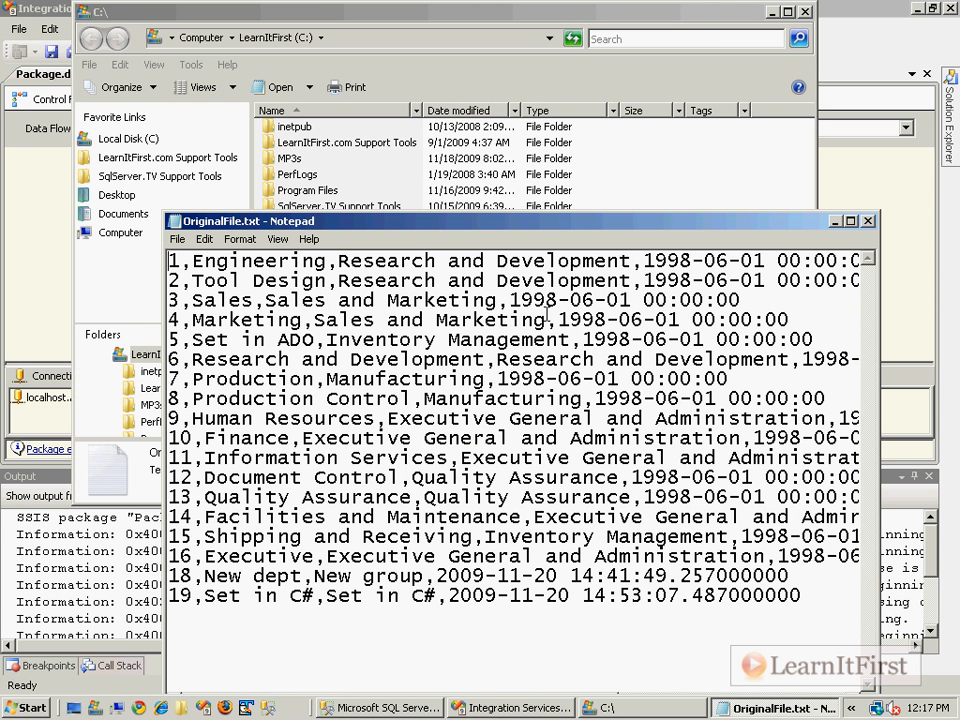
left_click(868, 222)
left_click(857, 227)
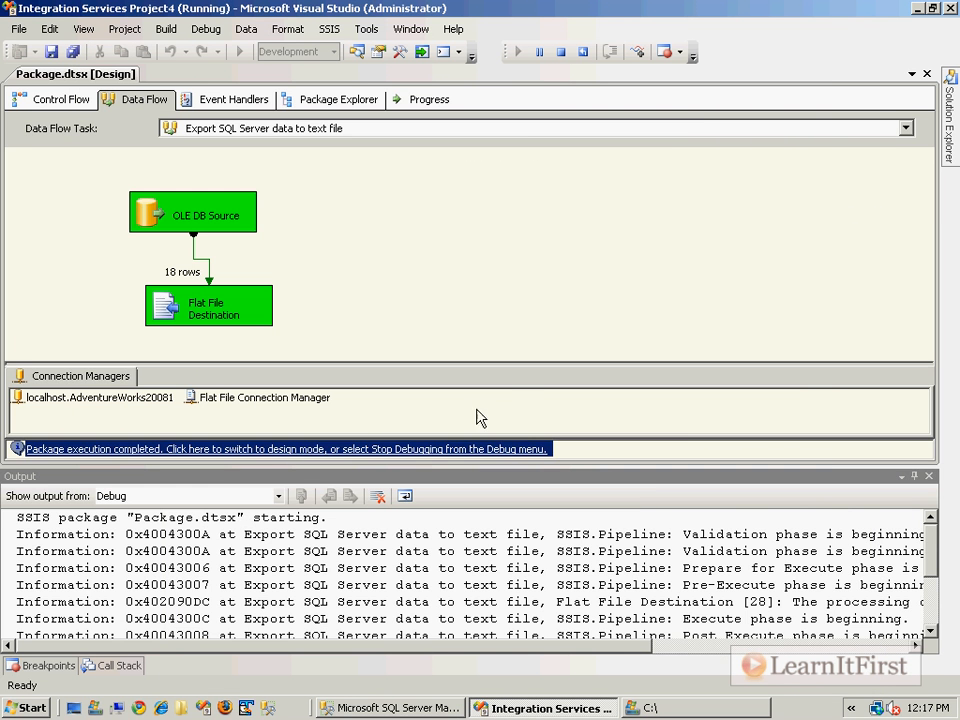
Return the package to design mode and add the annotation "Goal: Change the file name at runtime" beside the data flow
left_click(478, 449)
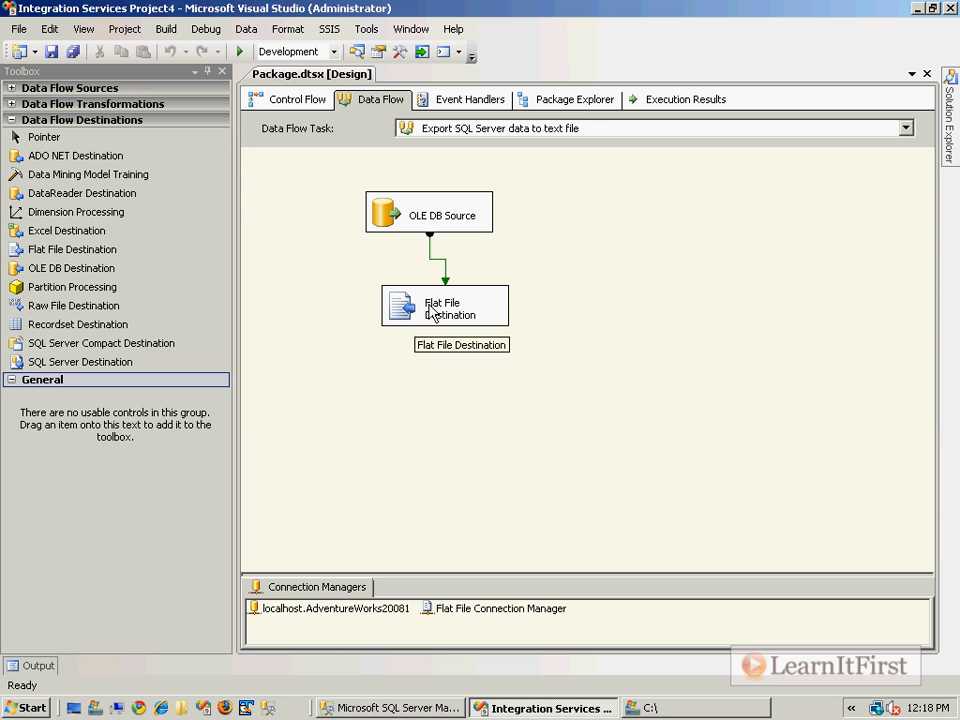
right_click(565, 233)
left_click(638, 289)
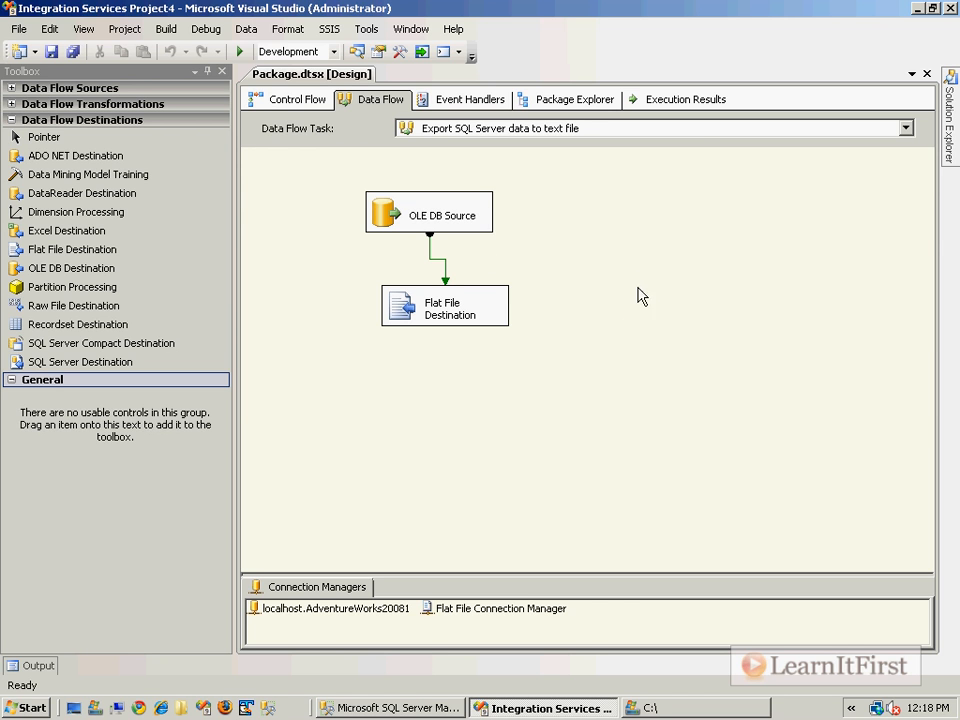
type("Goal: Change the fil")
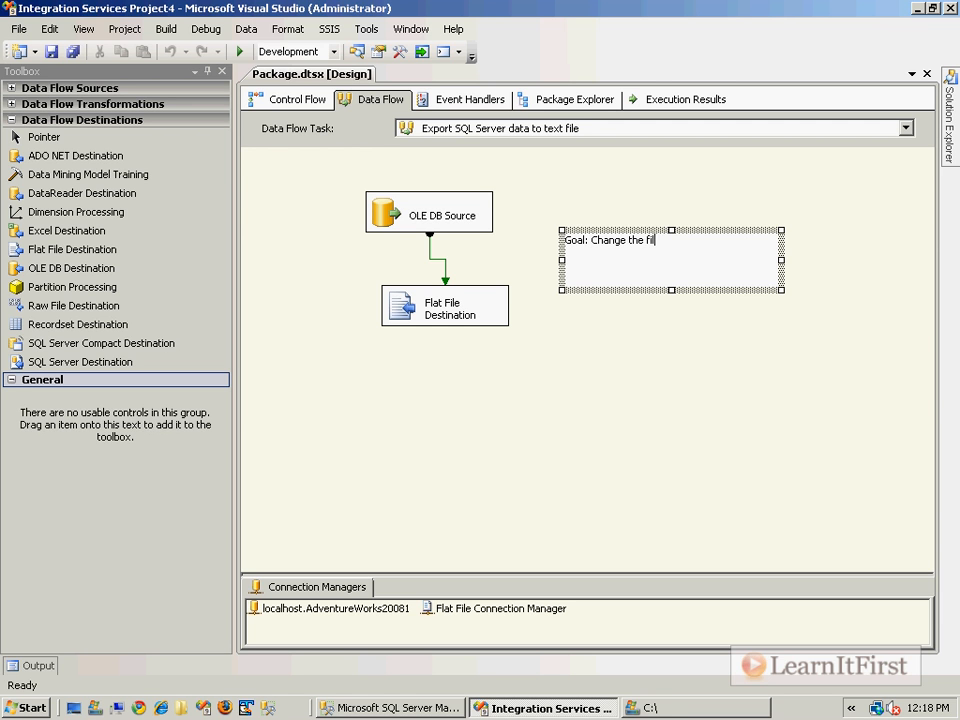
type("e name at runtime")
Set the goal annotation's font size to 16 and make its box taller so the text wraps onto a second line
right_click(654, 270)
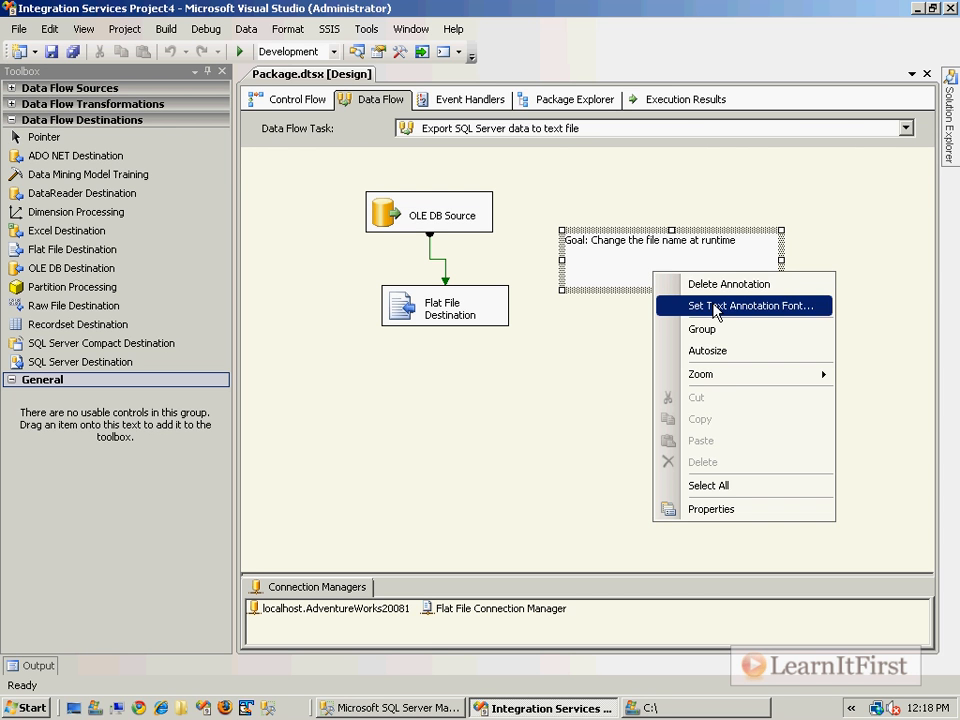
left_click(716, 308)
left_click(551, 270)
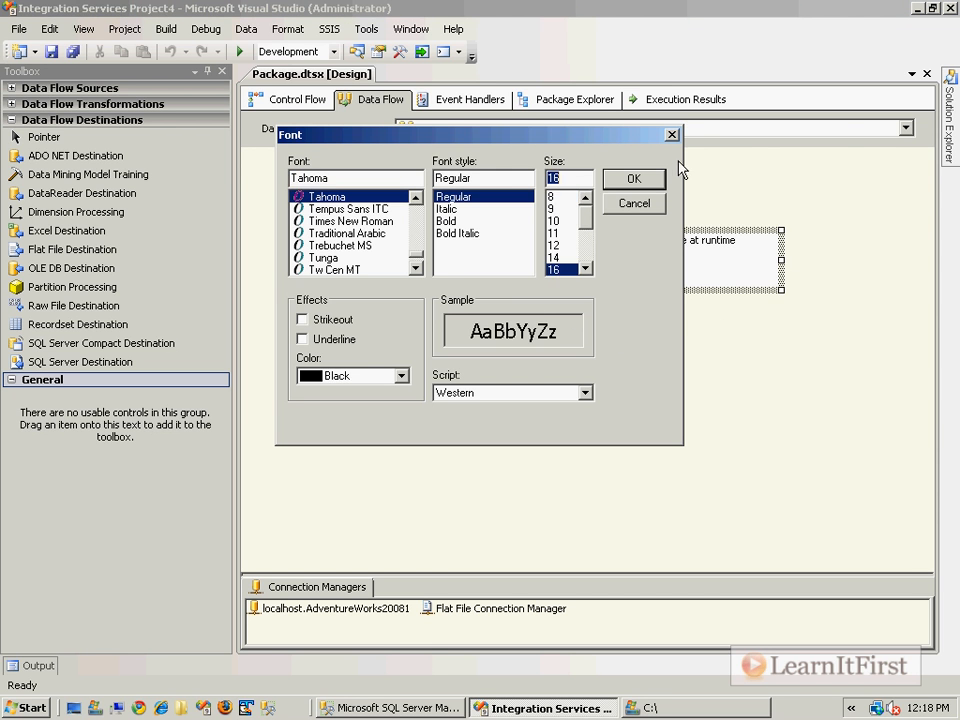
left_click(632, 178)
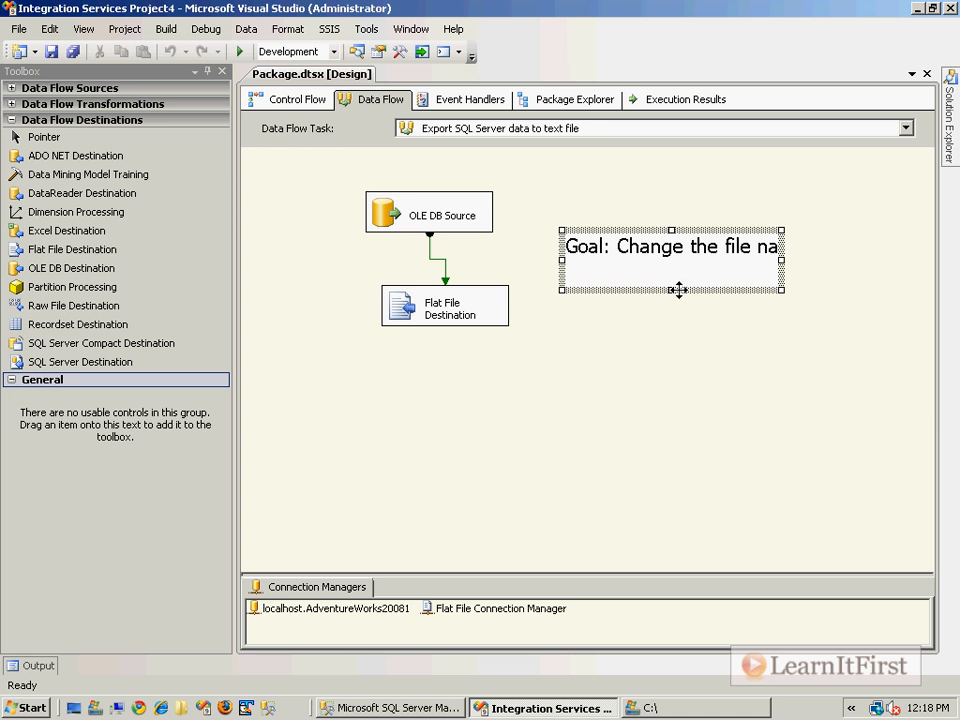
left_click_drag(672, 291, 672, 338)
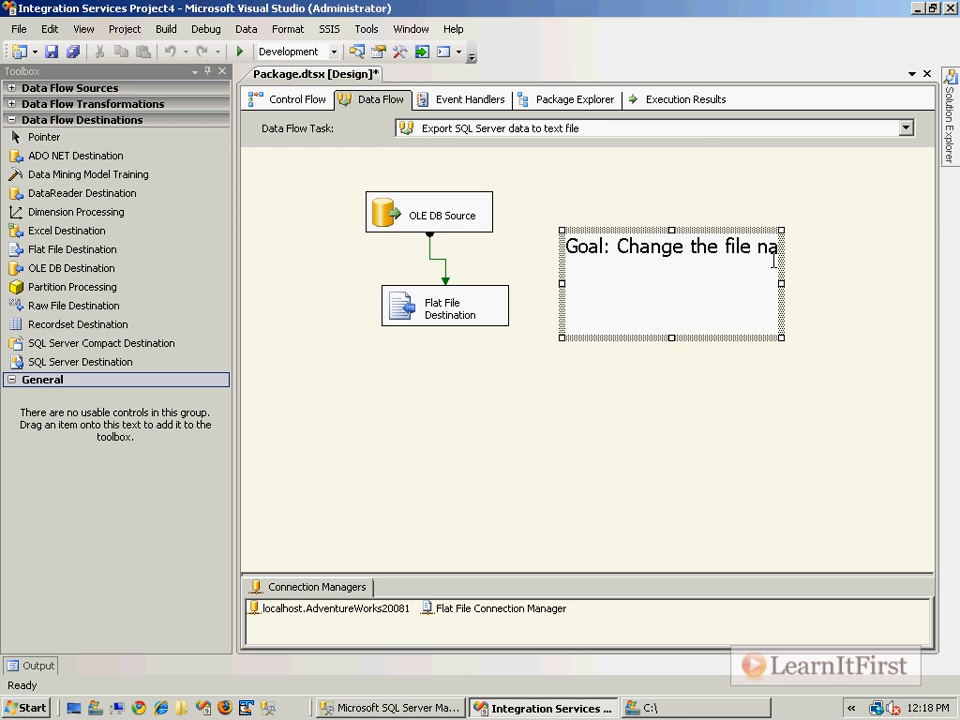
left_click(784, 493)
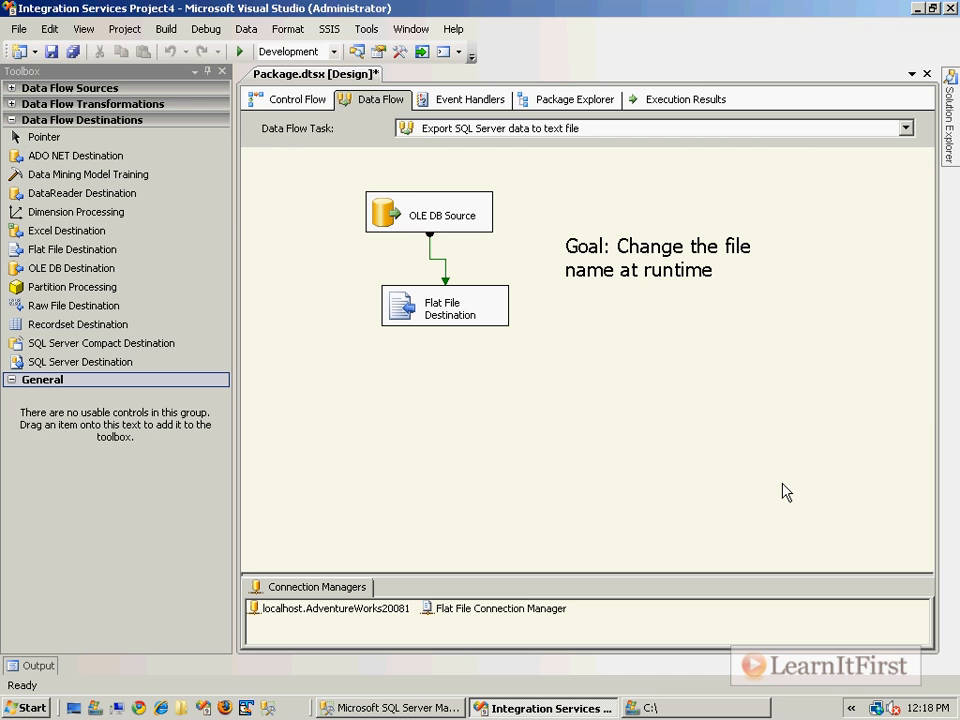
left_click(446, 320)
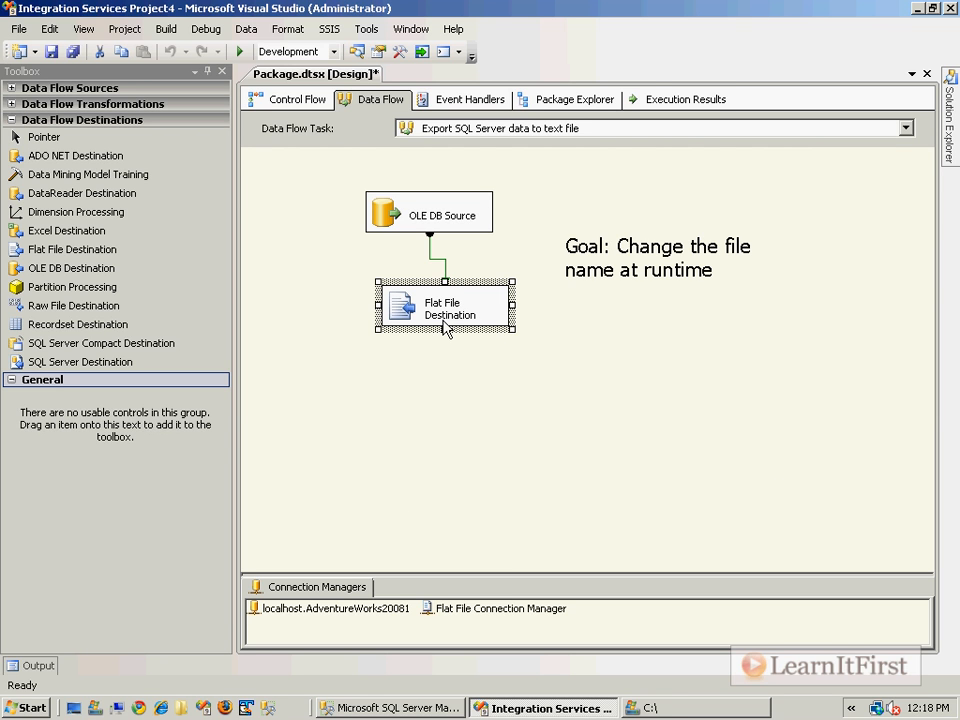
left_click(484, 374)
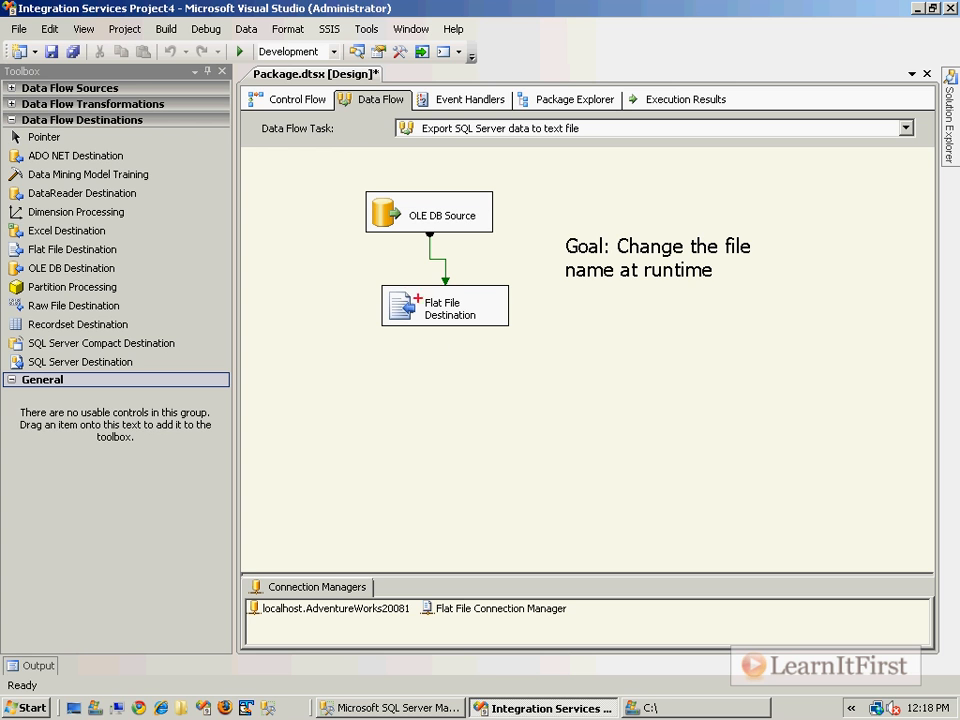
left_click_drag(375, 273, 529, 351)
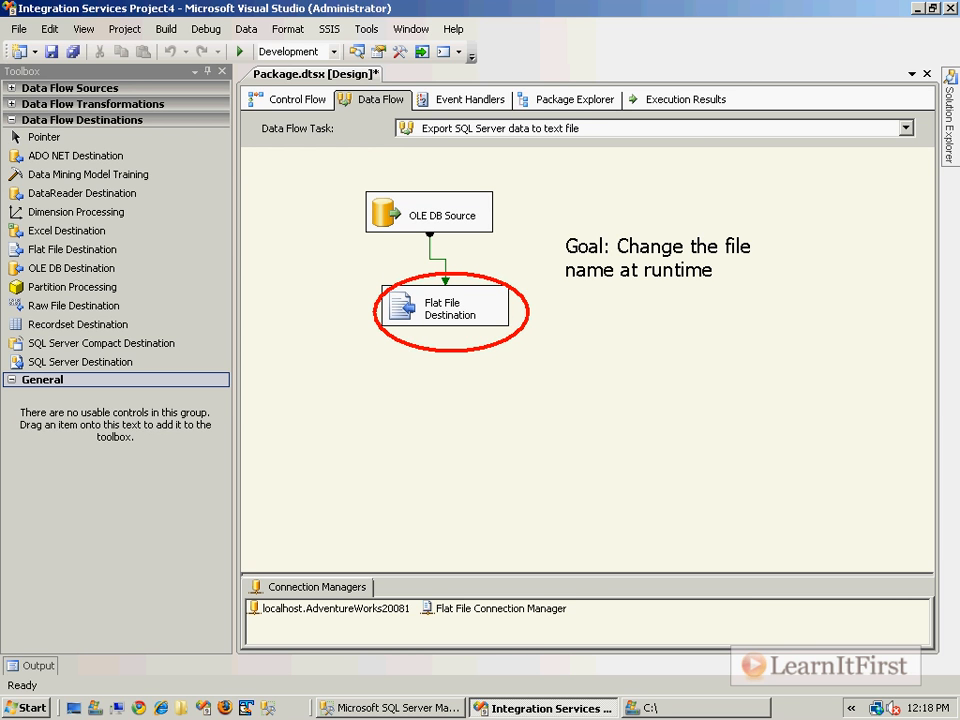
left_click_drag(389, 573, 606, 645)
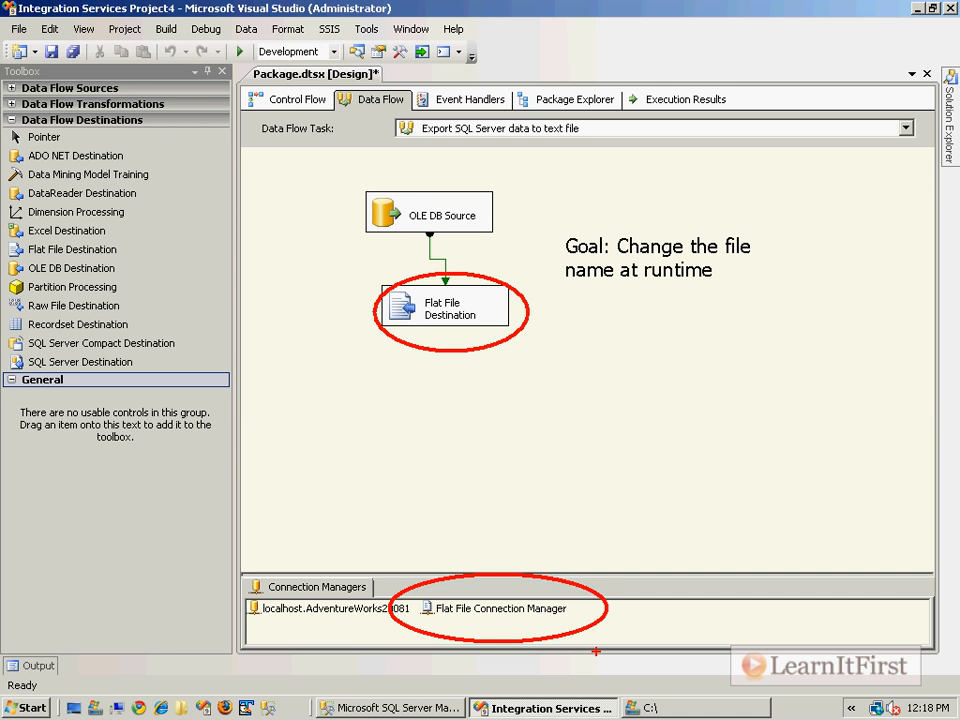
key("g")
mouse_move(540, 544)
left_mouse_down()
mouse_move(840, 348)
mouse_move(634, 484)
mouse_move(616, 465)
left_mouse_up()
left_click_drag(531, 522, 541, 543)
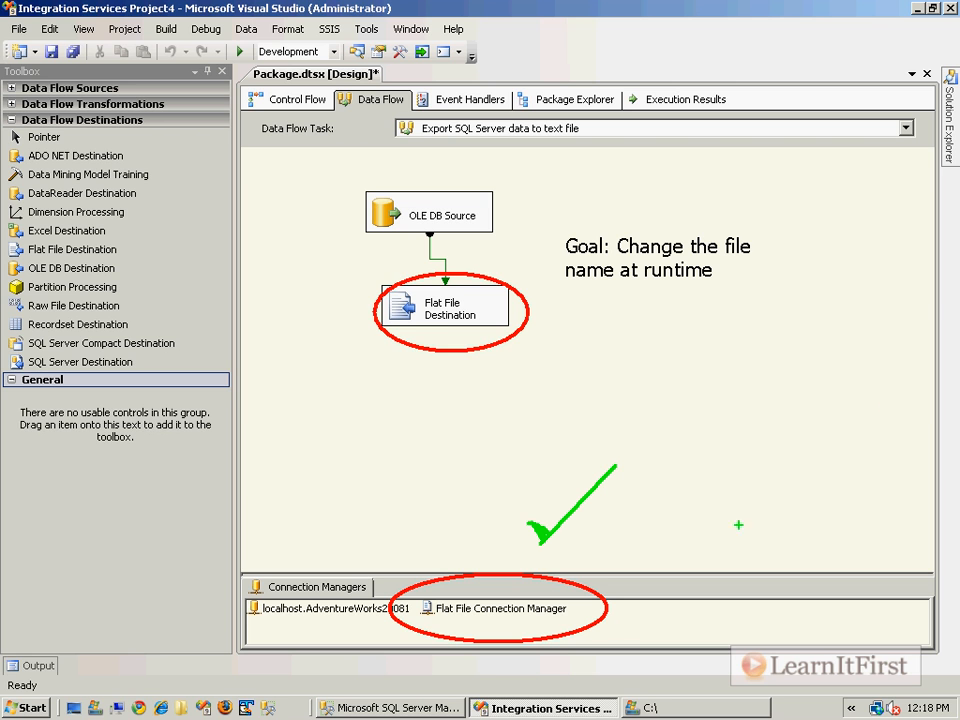
mouse_move(365, 270)
left_mouse_down()
mouse_move(534, 334)
mouse_move(532, 352)
left_mouse_up()
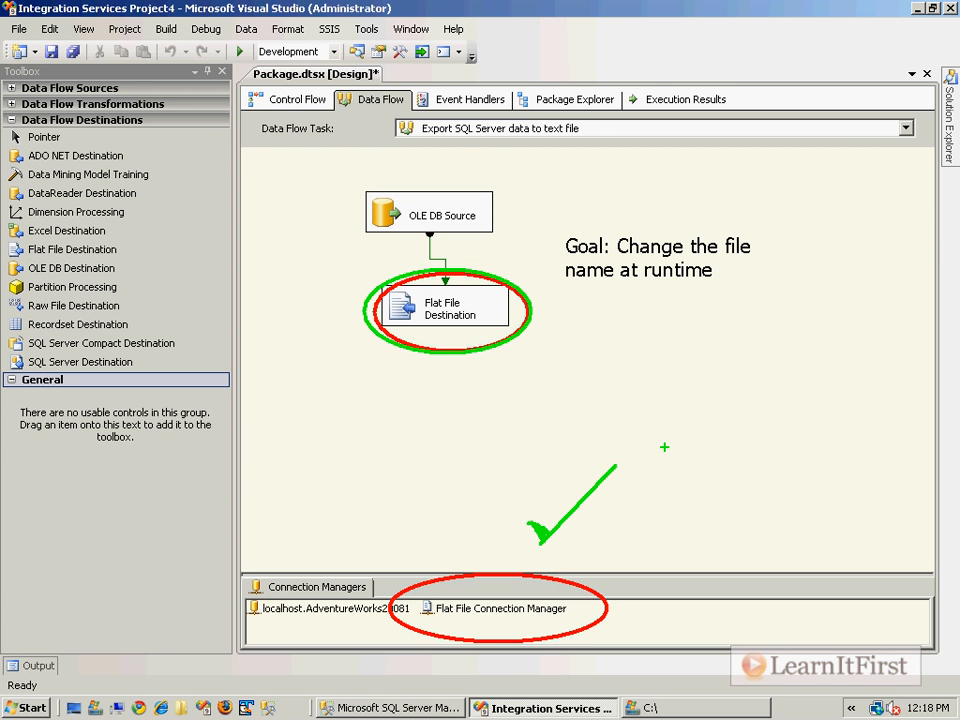
key("Escape")
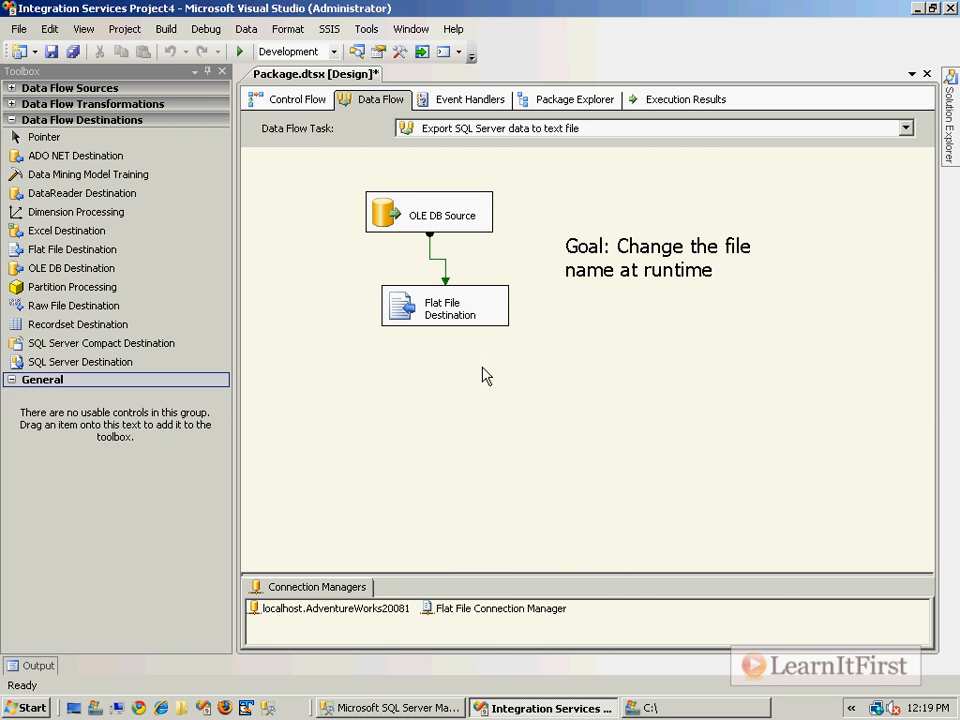
View the properties of the Flat File Connection Manager, close them, and look up the shortcut for the Properties window
right_click(563, 614)
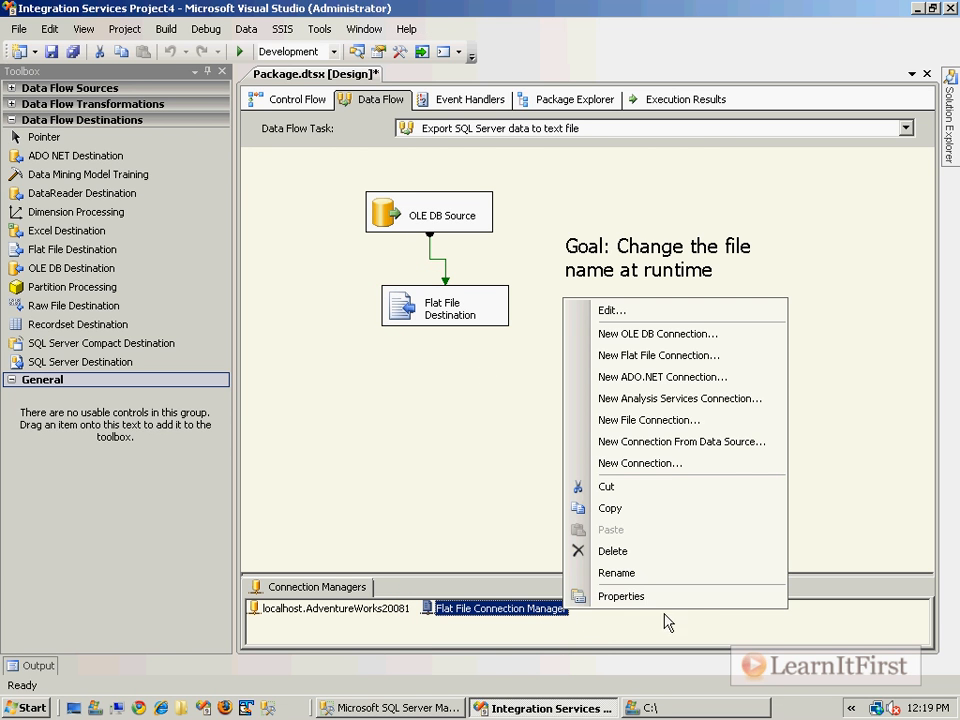
left_click(717, 597)
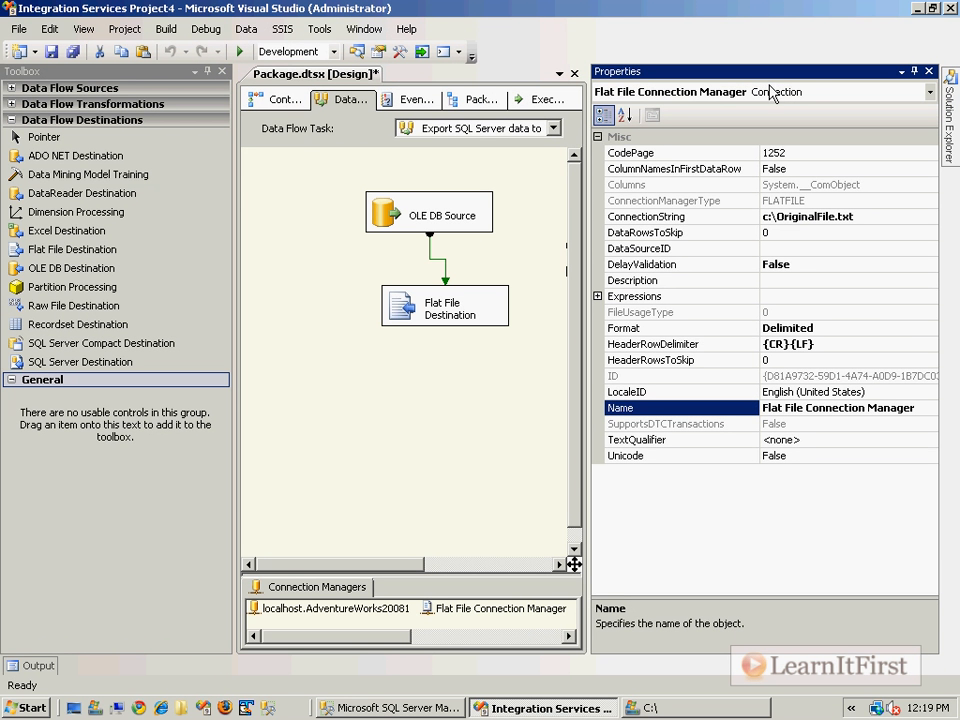
left_click(928, 71)
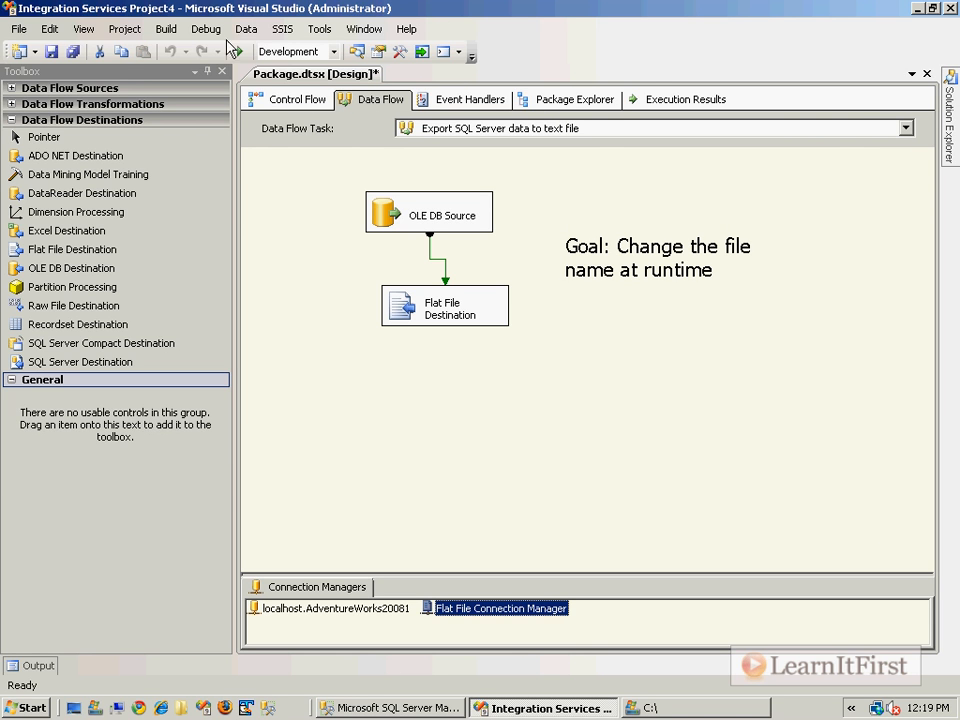
left_click(515, 609)
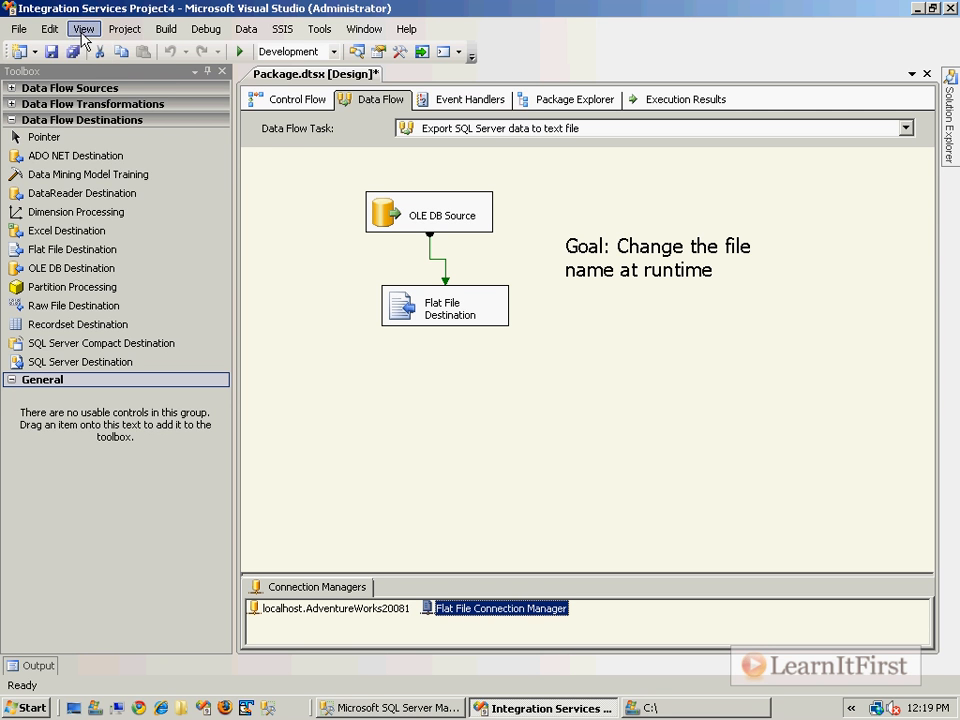
left_click(51, 30)
mouse_move(80, 30)
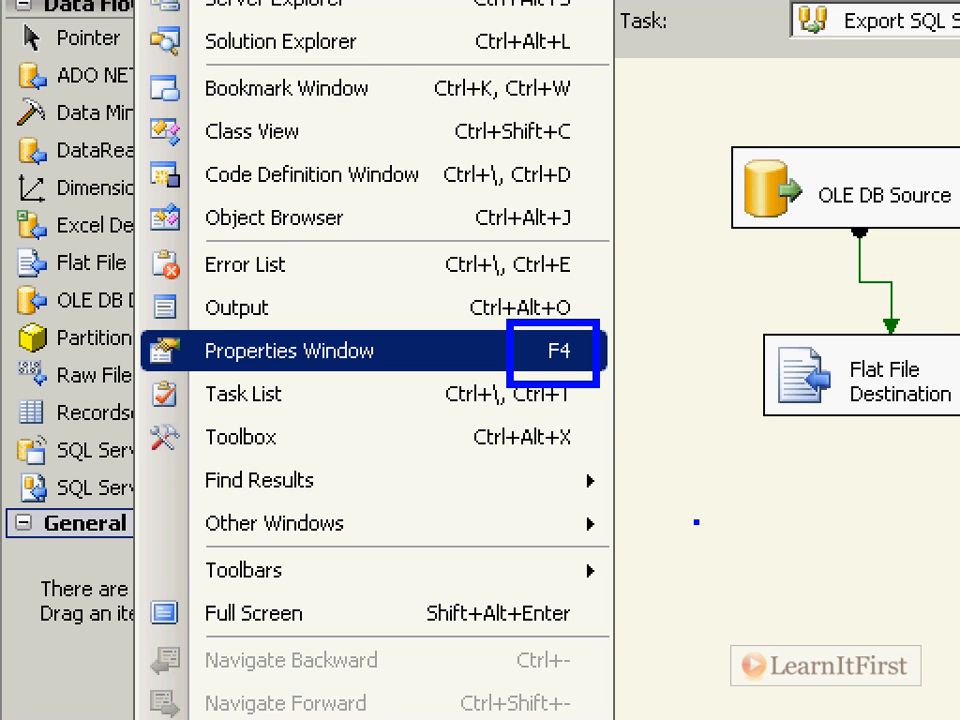
key("Escape")
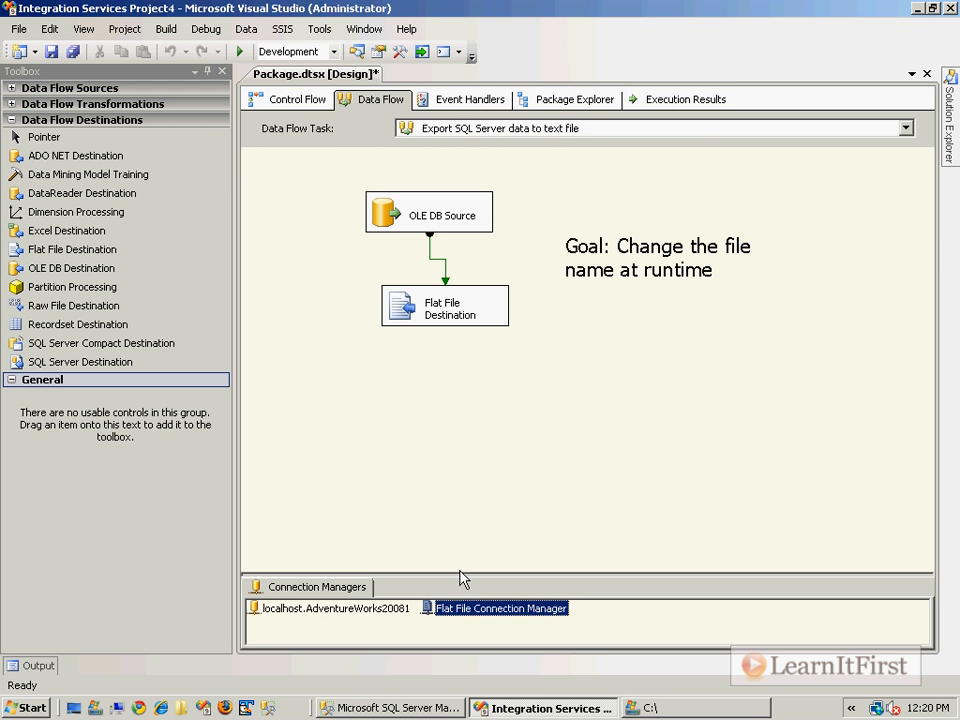
Show the Properties window and compare the properties of both connection managers, the Flat File Destination and the OLE DB Source
key("F4")
left_click(470, 608)
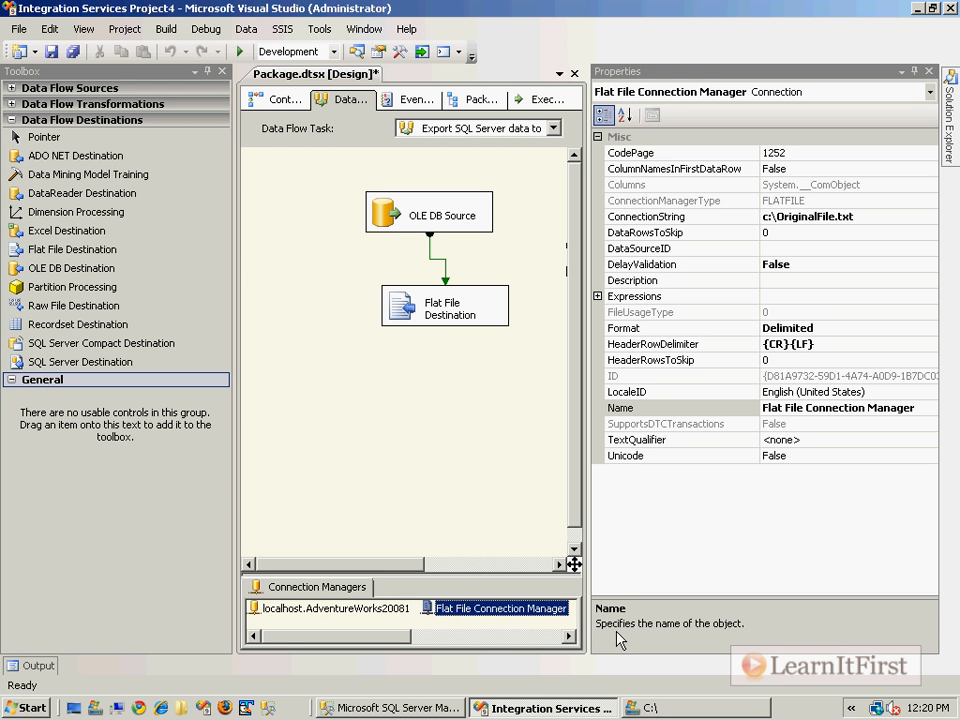
left_click(366, 614)
left_click(484, 612)
left_click(455, 330)
left_click(428, 207)
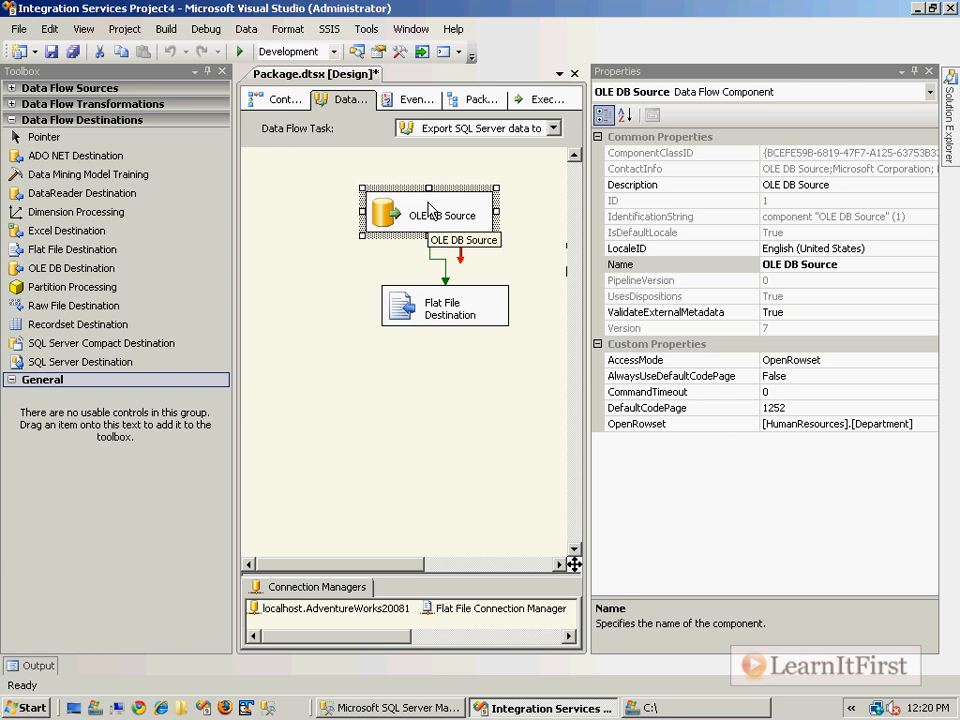
left_click(495, 608)
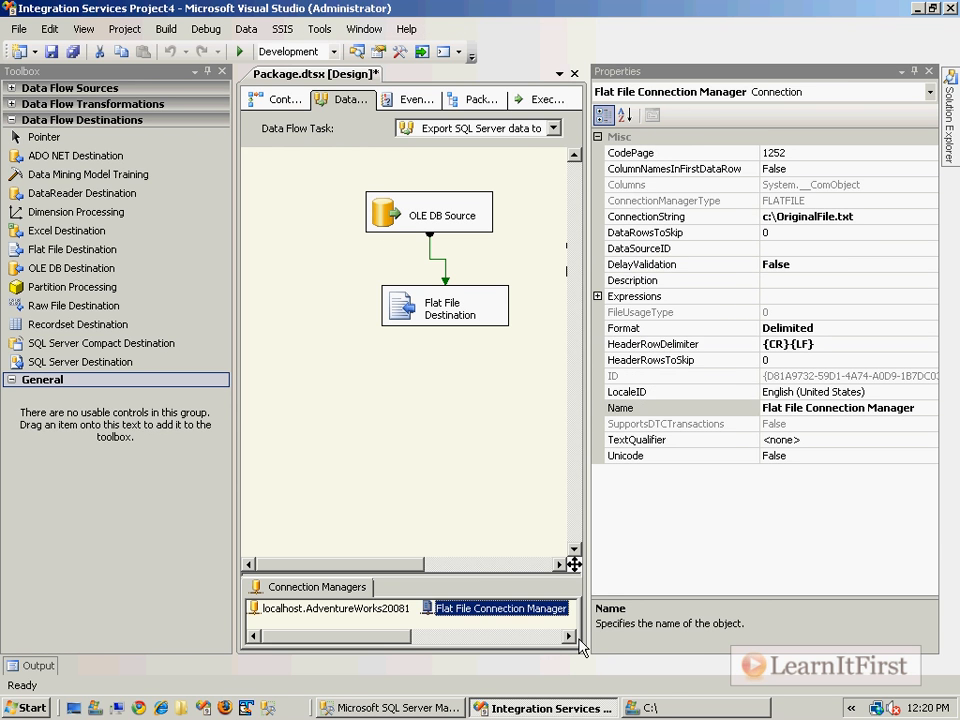
Examine the Flat File Connection Manager's properties from CodePage through ConnectionString and DelayValidation to Description
key("F2")
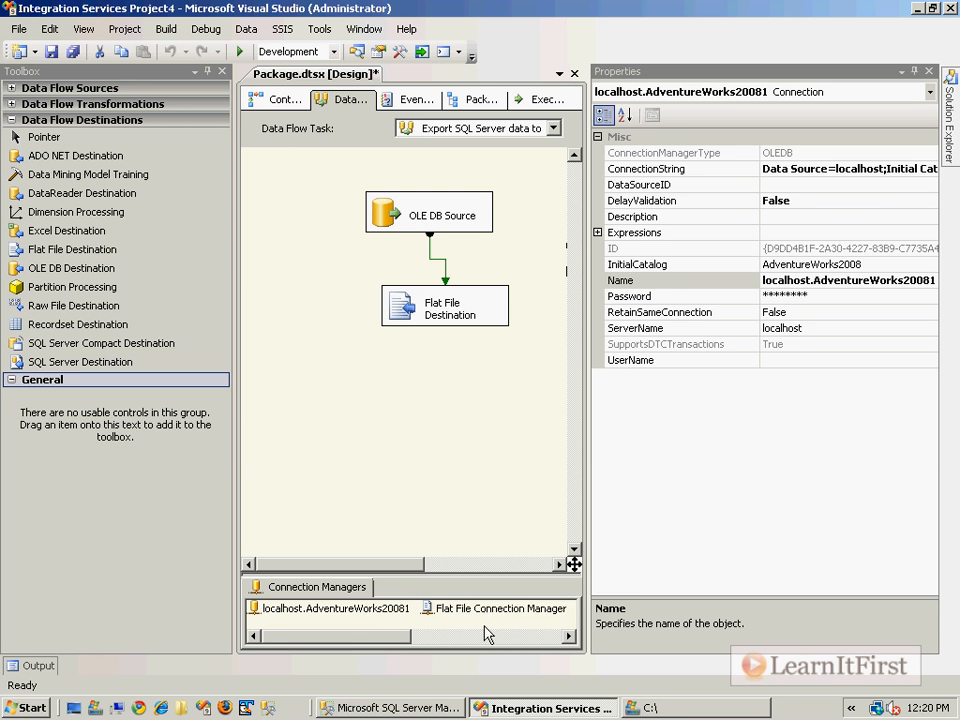
left_click(487, 634)
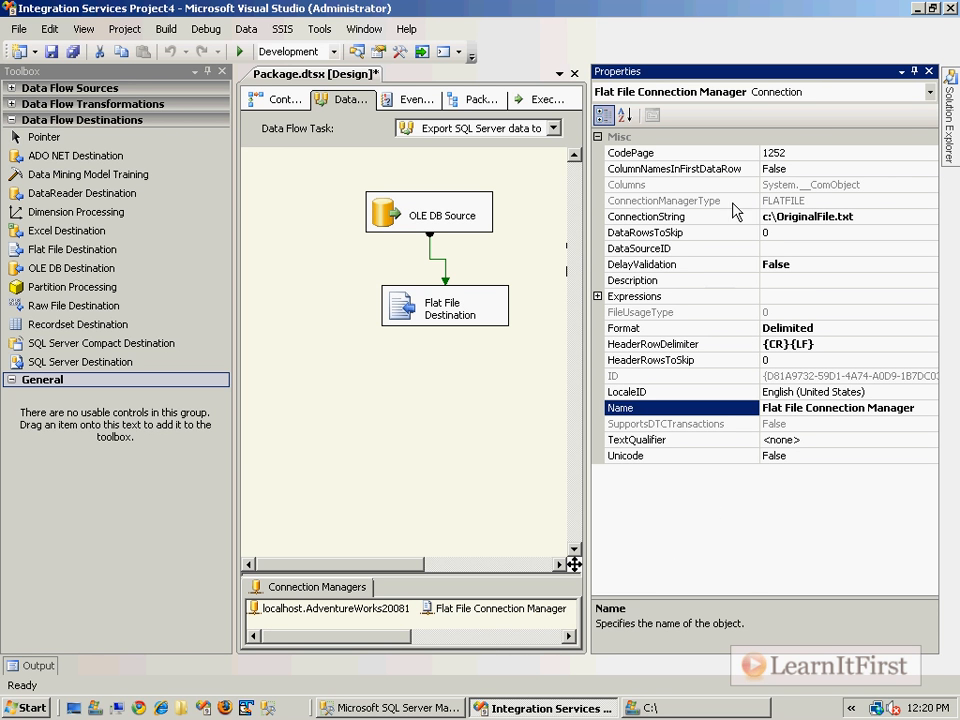
left_click(650, 152)
left_click(680, 168)
left_click(686, 218)
left_click(690, 233)
left_click(695, 264)
left_click(700, 281)
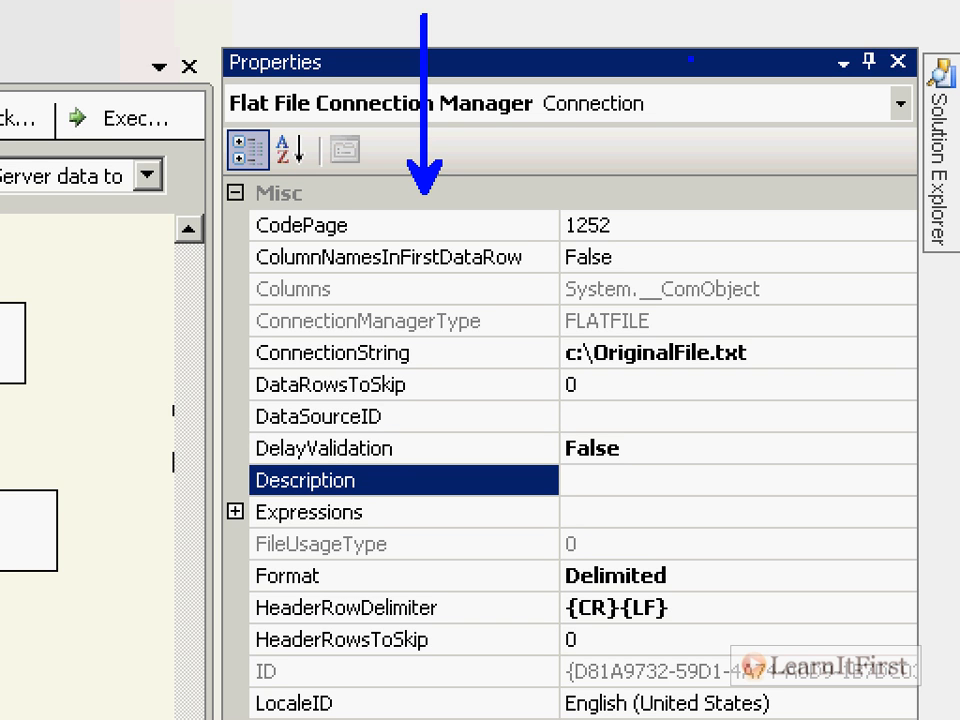
left_click_drag(777, 341, 904, 240)
mouse_move(230, 331)
left_mouse_down()
mouse_move(392, 336)
mouse_move(232, 345)
left_mouse_up()
mouse_move(452, 347)
left_mouse_down()
mouse_move(549, 343)
mouse_move(558, 356)
left_mouse_up()
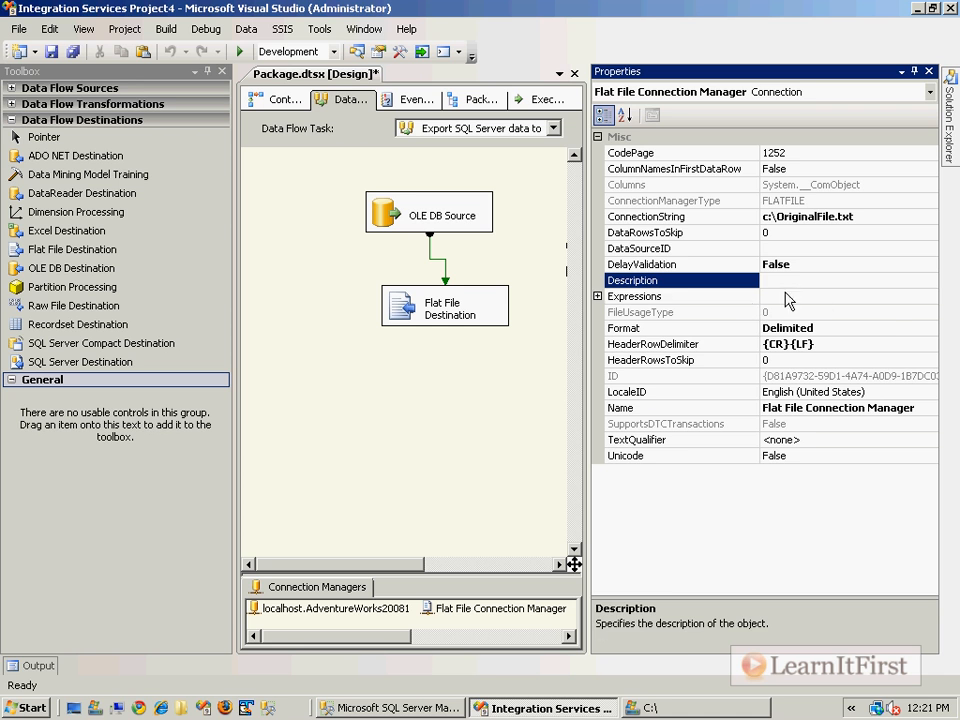
Add a property expression for ConnectionString to the Flat File Connection Manager
left_click(643, 509)
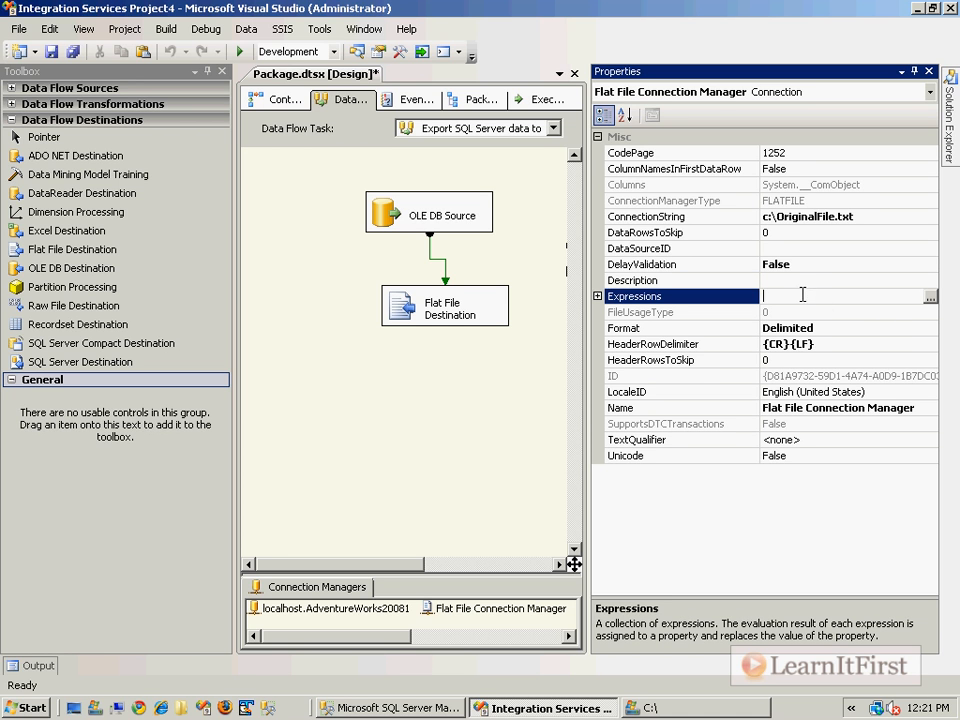
left_click(930, 297)
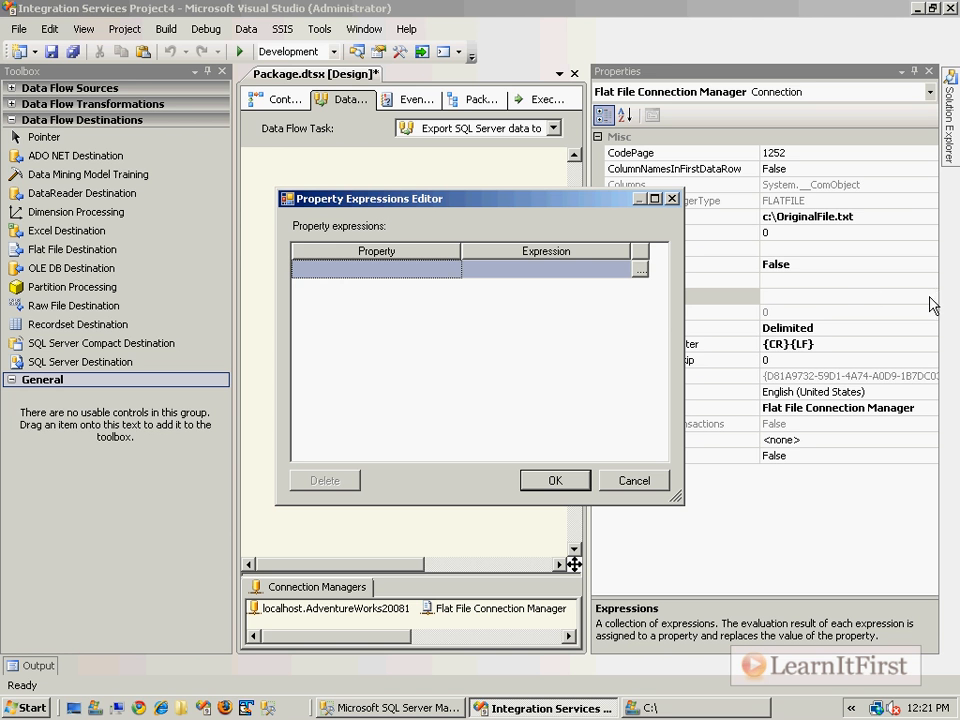
left_click(457, 272)
left_click(452, 269)
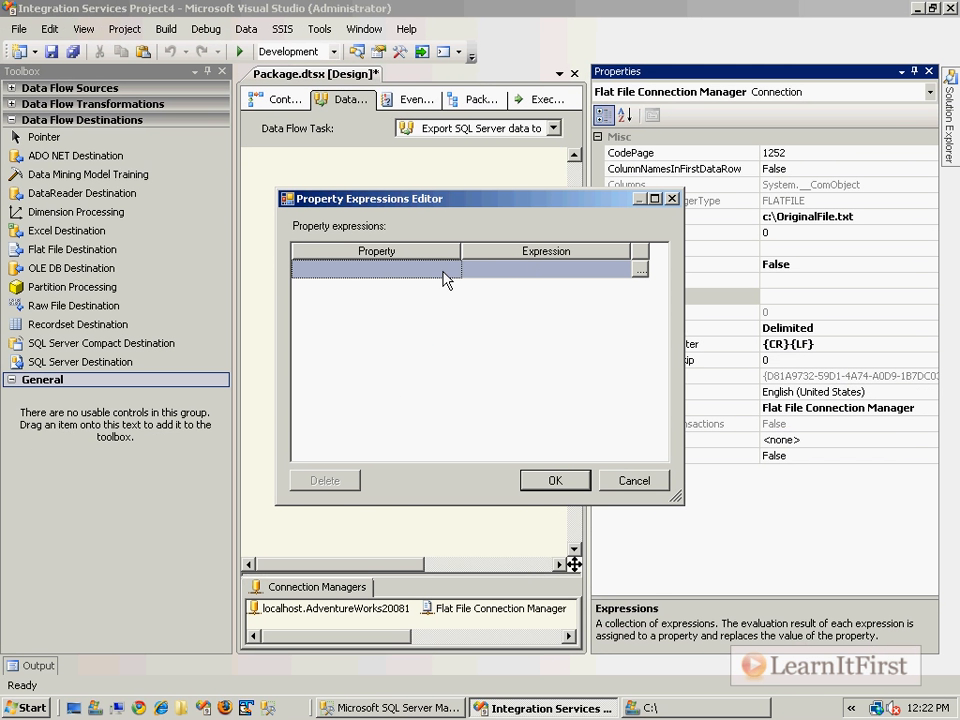
left_click(468, 332)
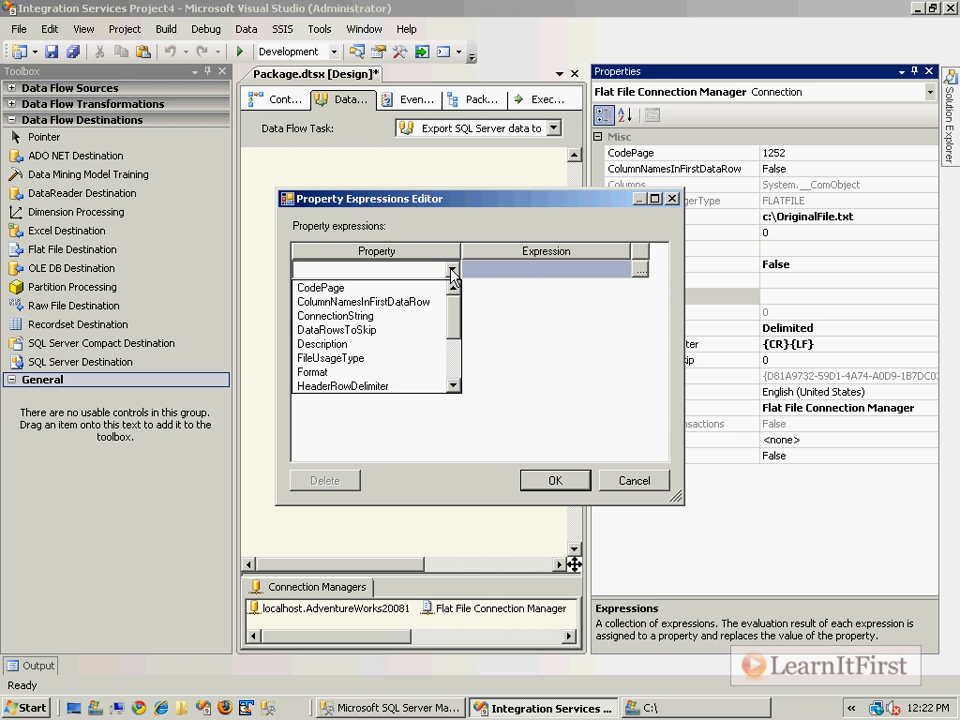
left_click(362, 317)
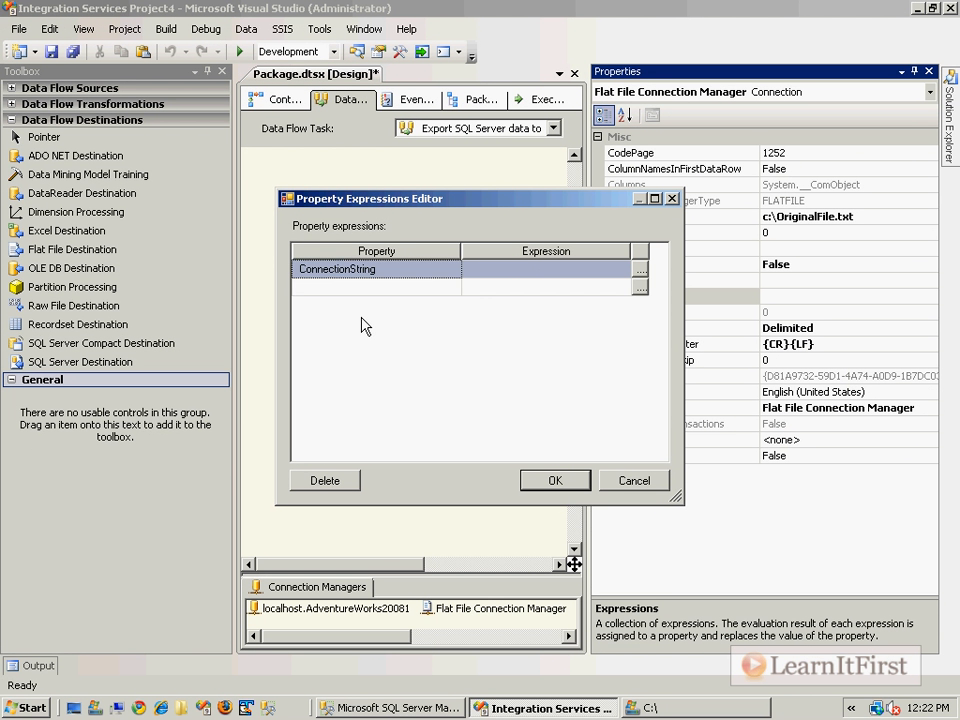
Enter "c:\Scott.txt", including the quotation marks, as the ConnectionString expression in the Expression Builder
left_click(561, 271)
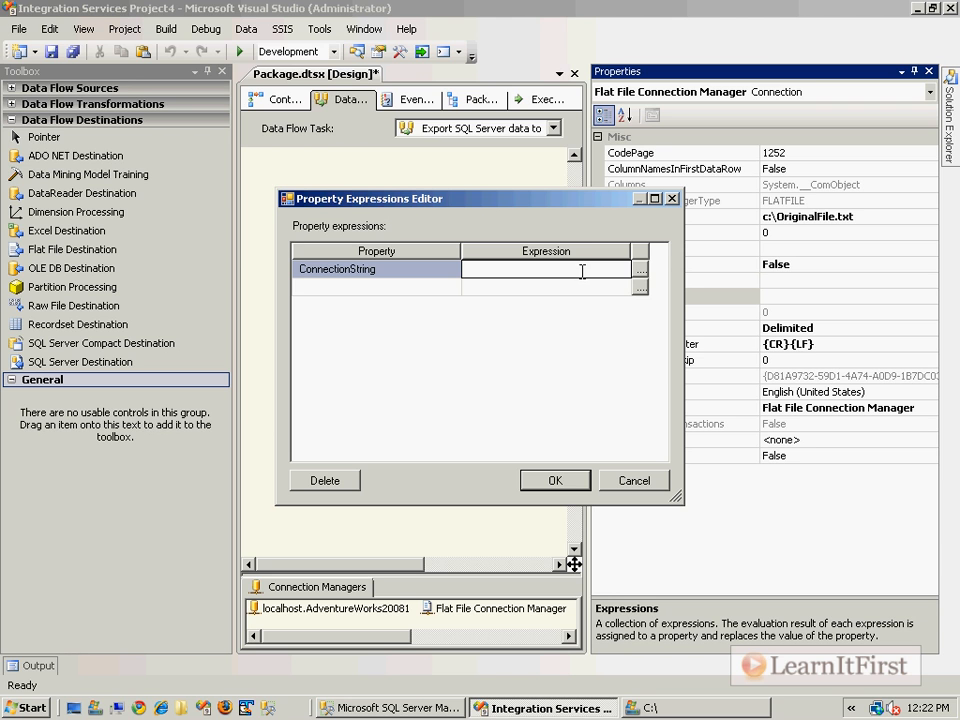
left_click(640, 278)
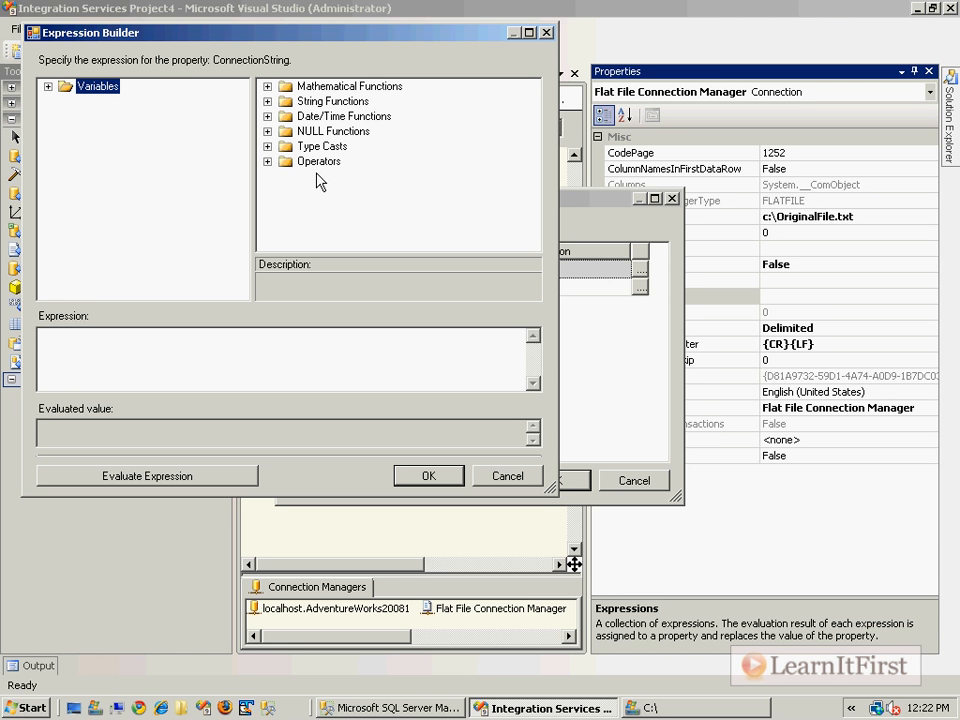
left_click(227, 341)
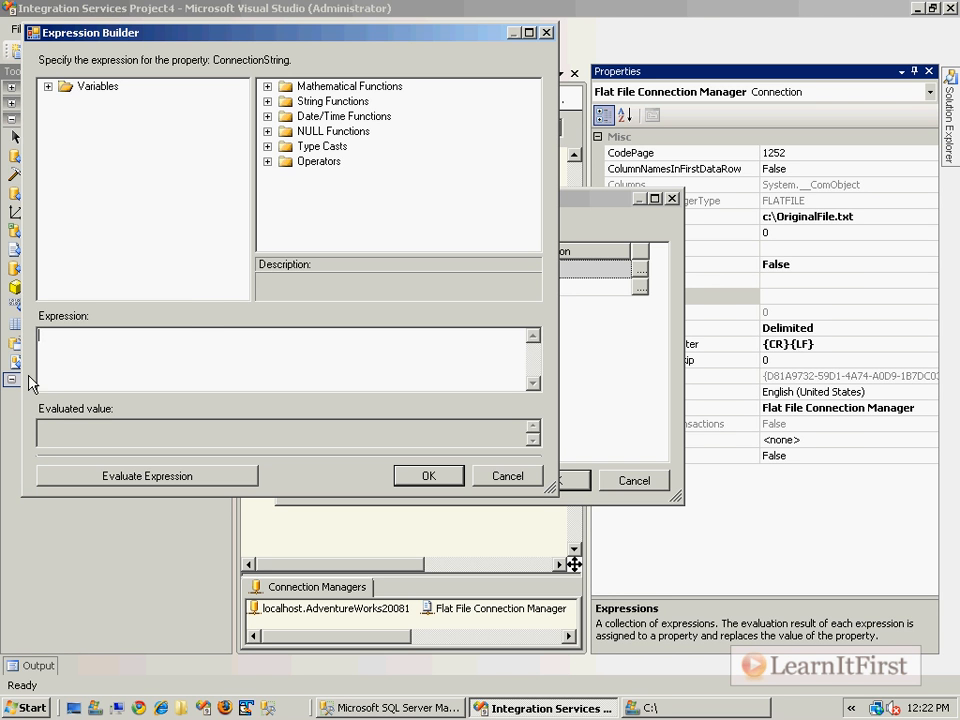
type("\"c:\\")
type("Scott.txt\"")
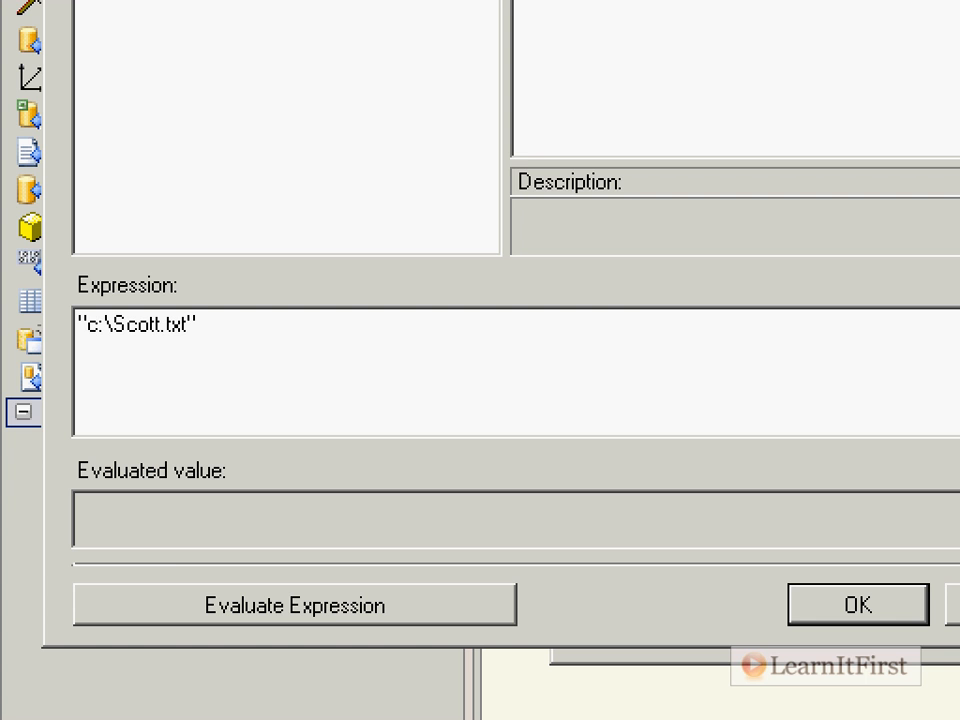
left_click(239, 361)
left_click_drag(198, 600, 52, 497)
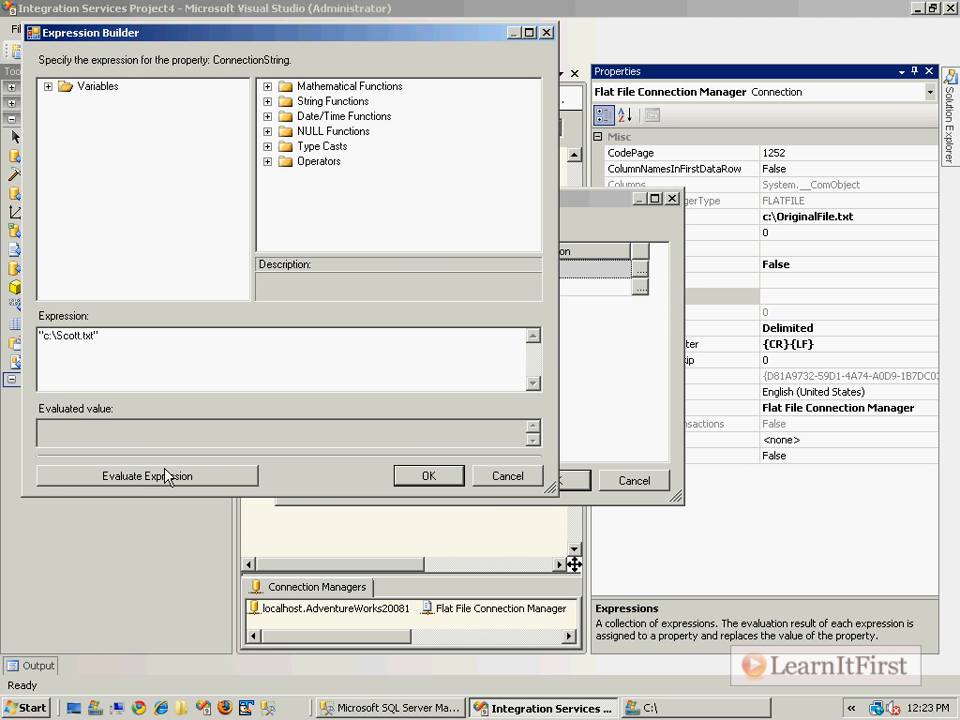
Evaluate the ConnectionString expression in the Expression Builder
left_click(168, 476)
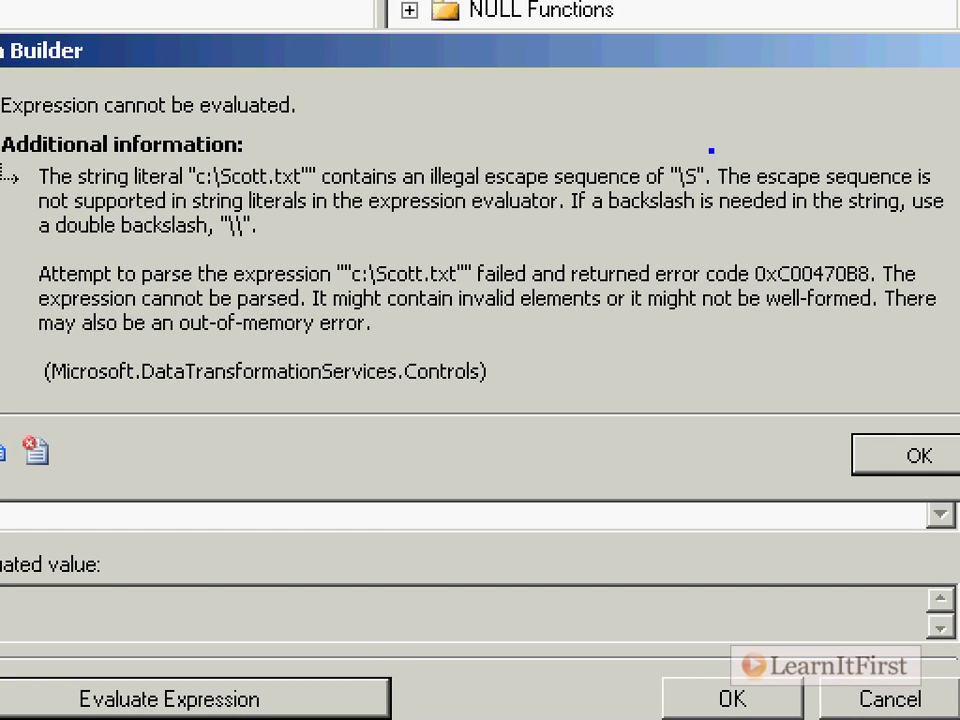
left_click_drag(661, 157, 718, 195)
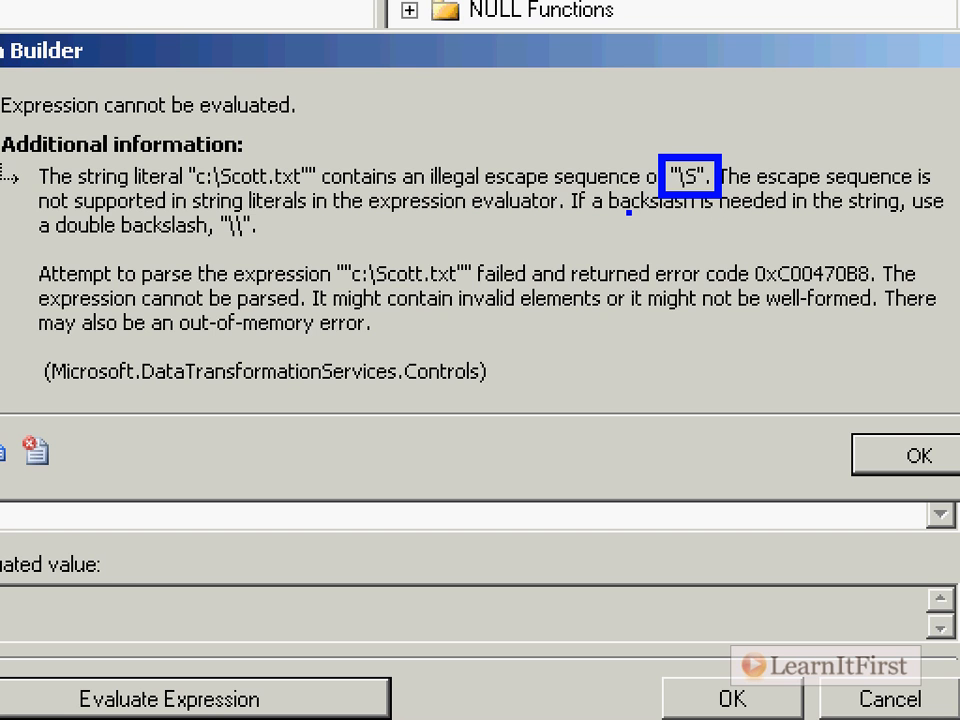
left_click_drag(387, 97, 387, 124)
type("The ba")
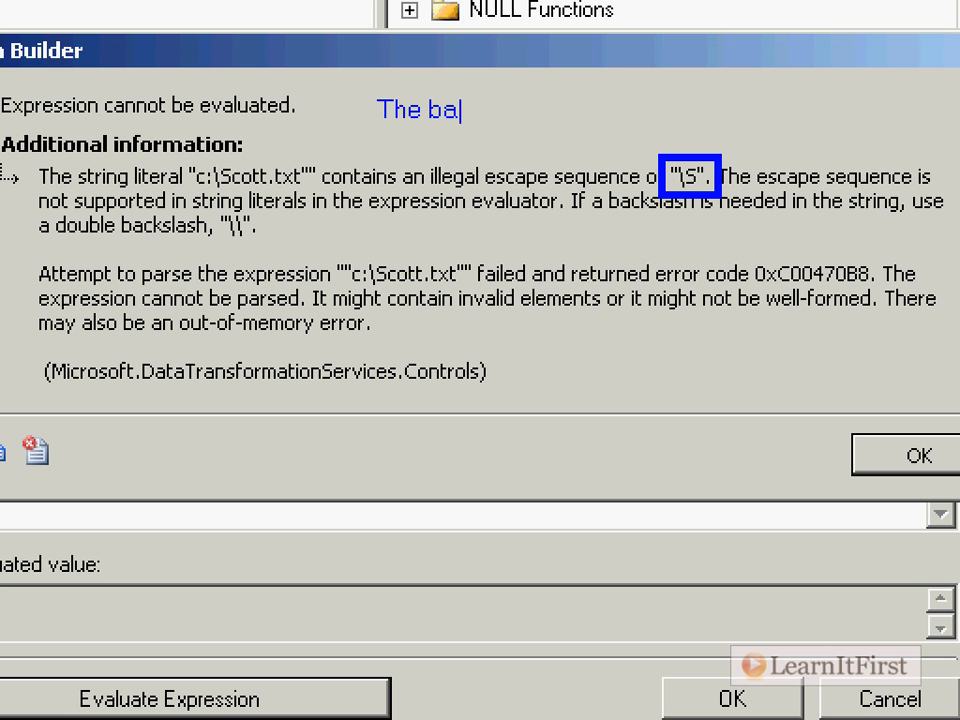
type("ckslash is a sp")
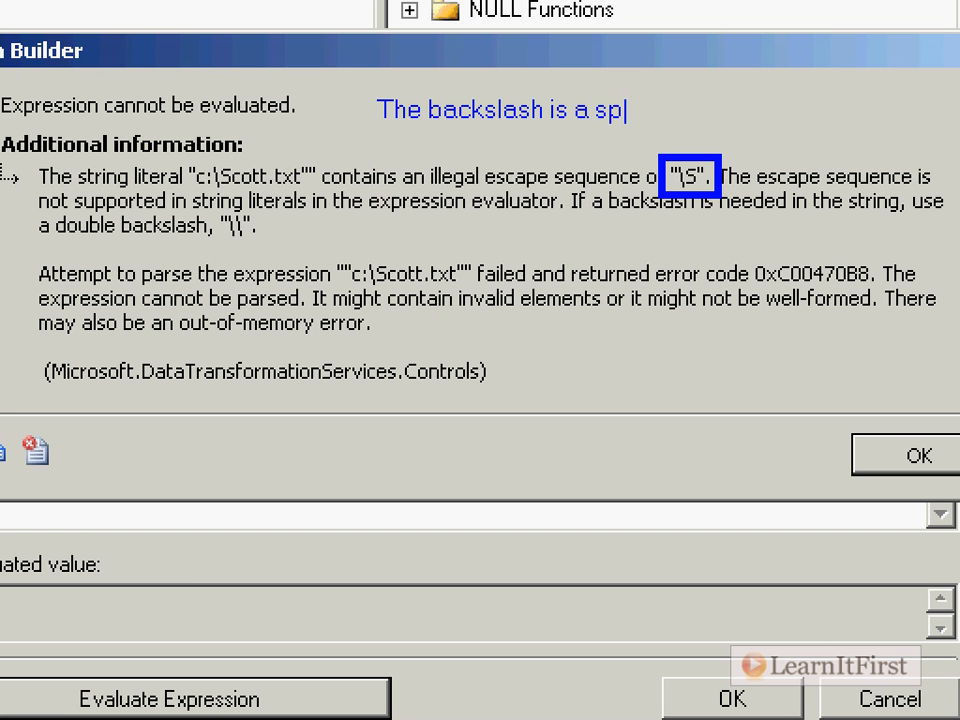
type("ecial character")
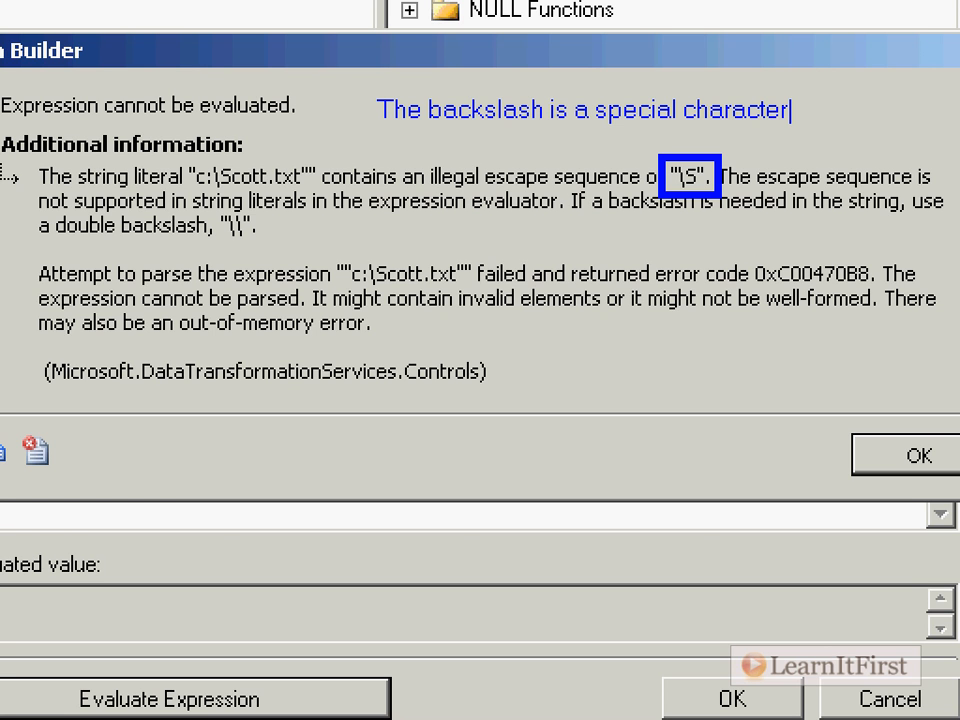
type(". To use a backslash, ")
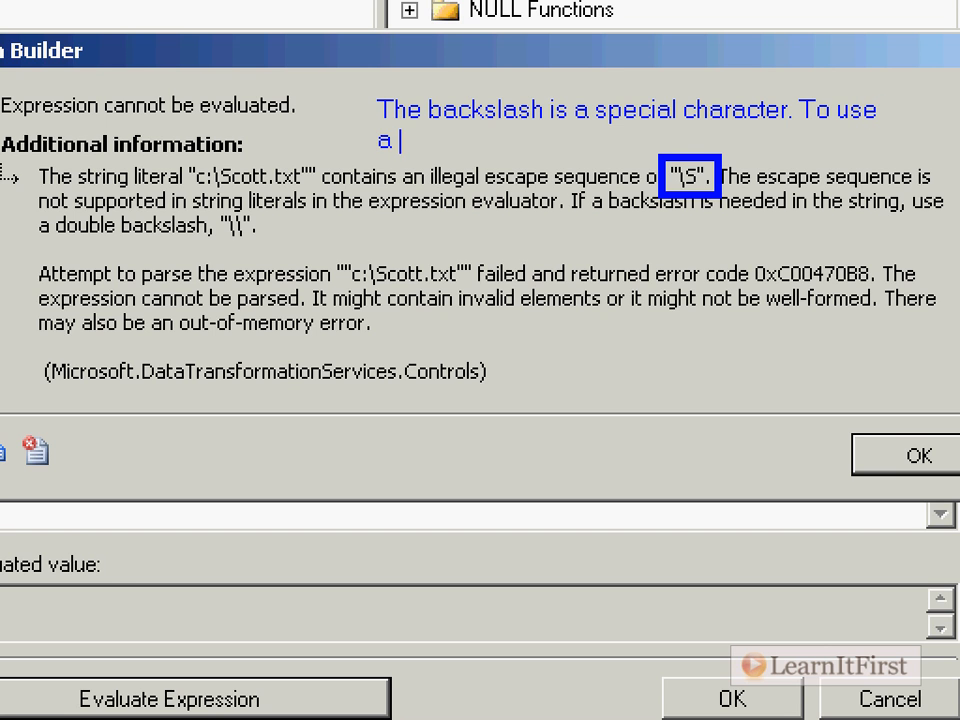
type("put it two")
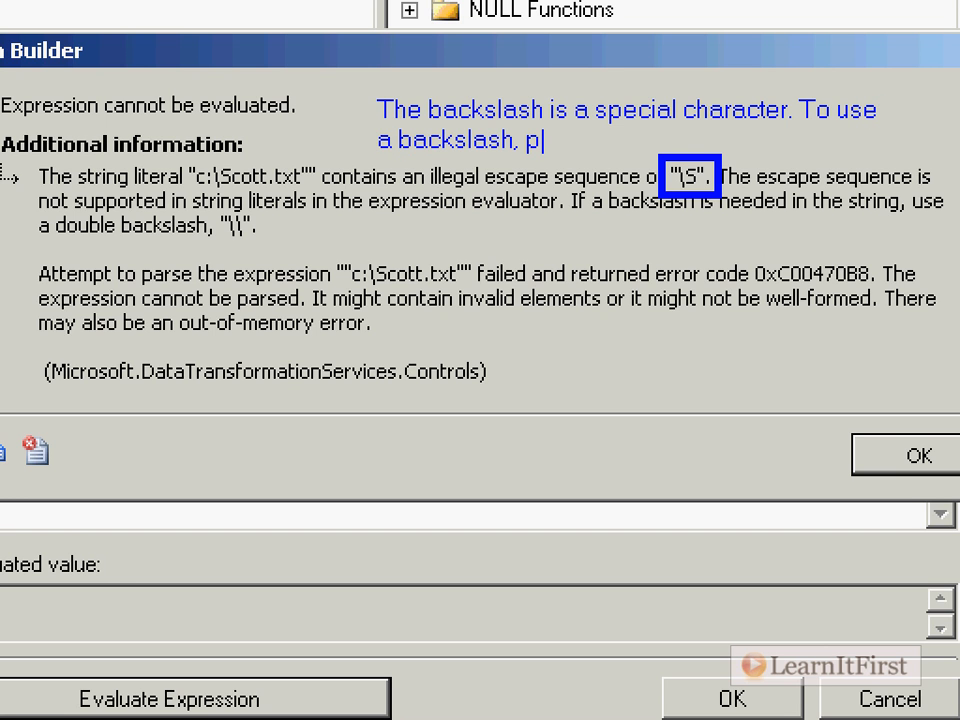
key("BackSpace")
type("ice!")
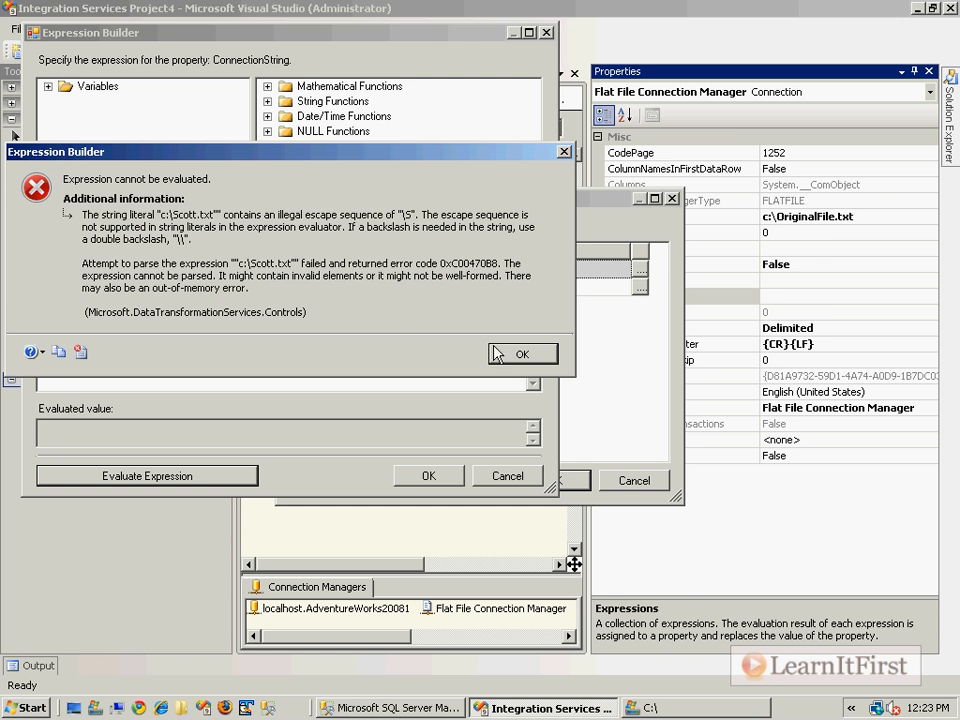
Correct the ConnectionString expression to "c:\\Scott.txt" with a double backslash, evaluate it and apply the property expression
key("Return")
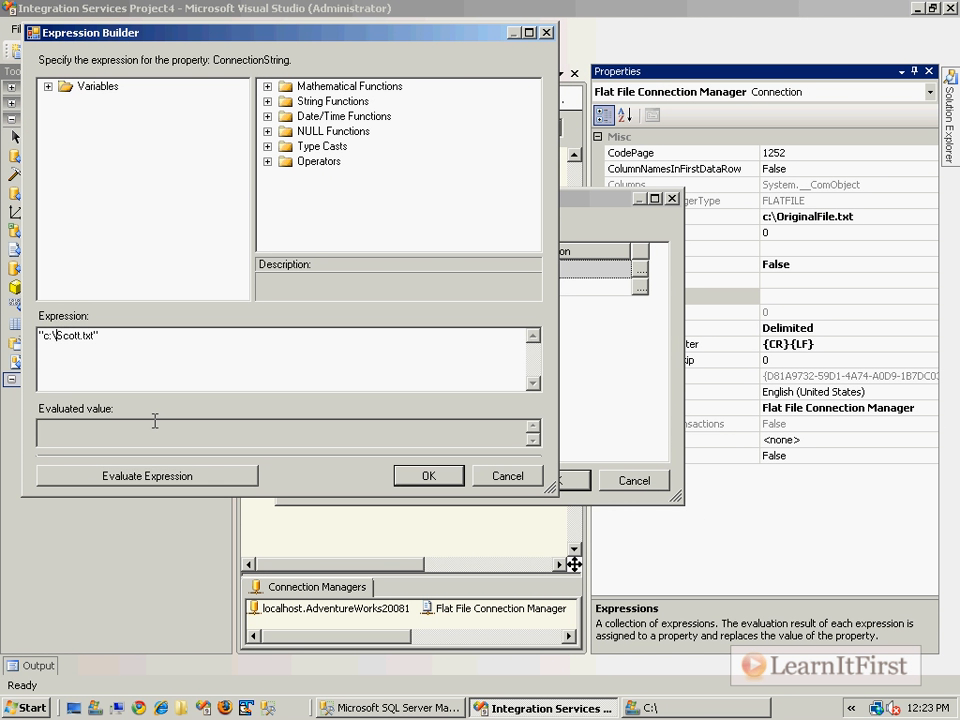
type("\\")
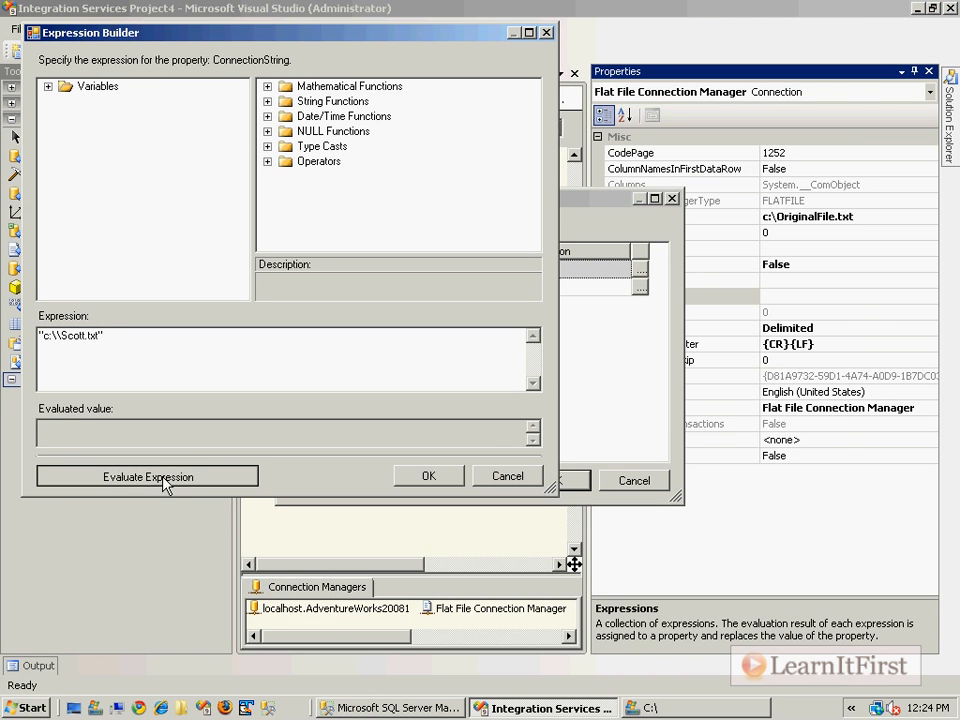
left_click(340, 560)
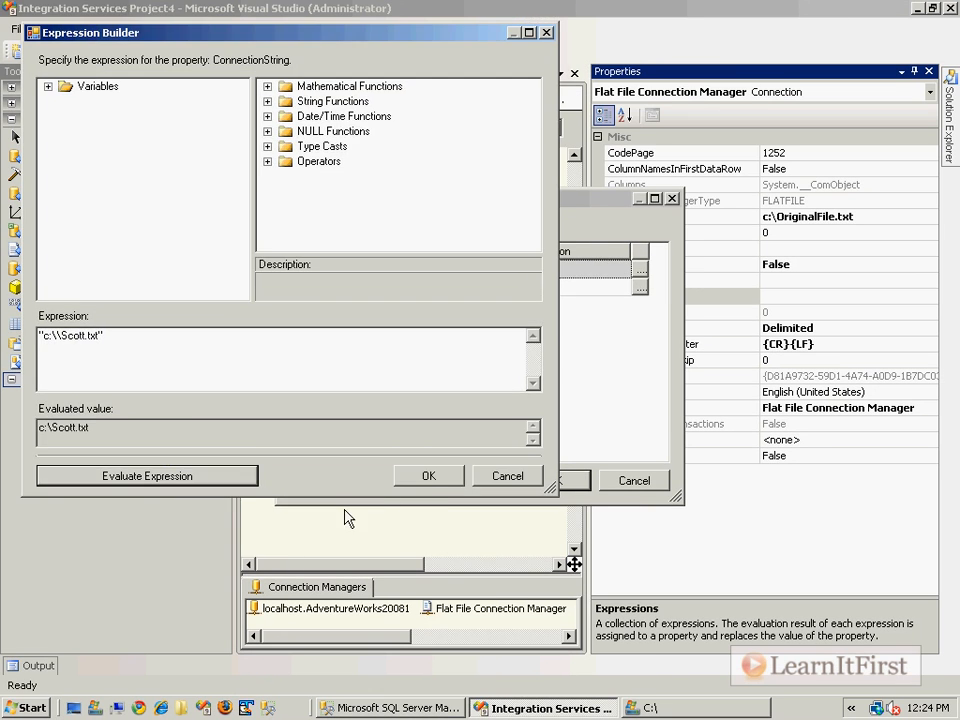
left_click(858, 361)
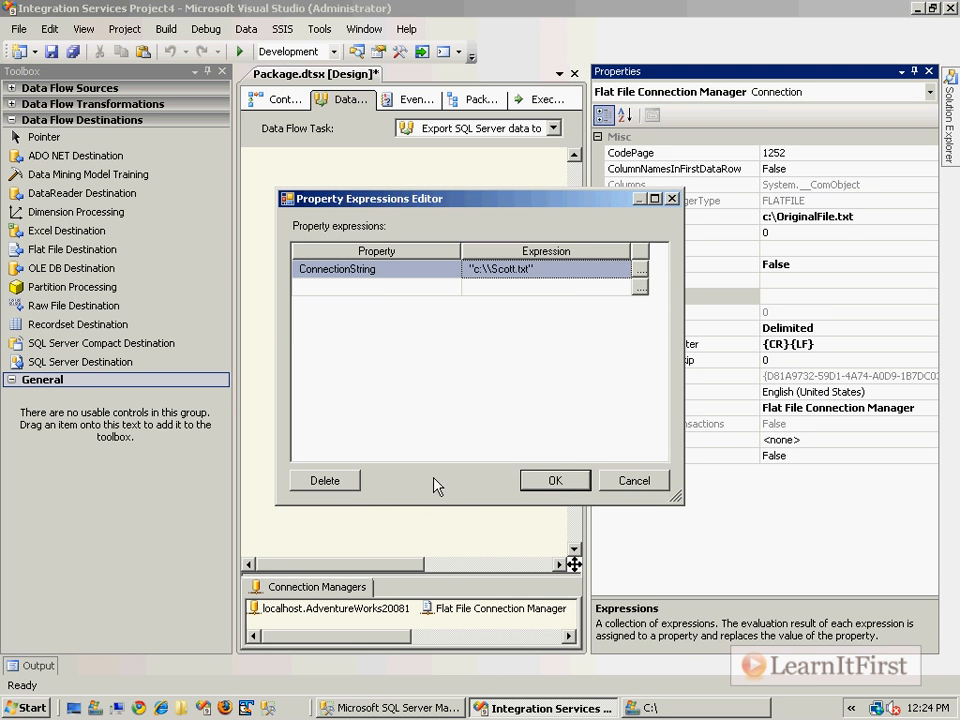
left_click(551, 481)
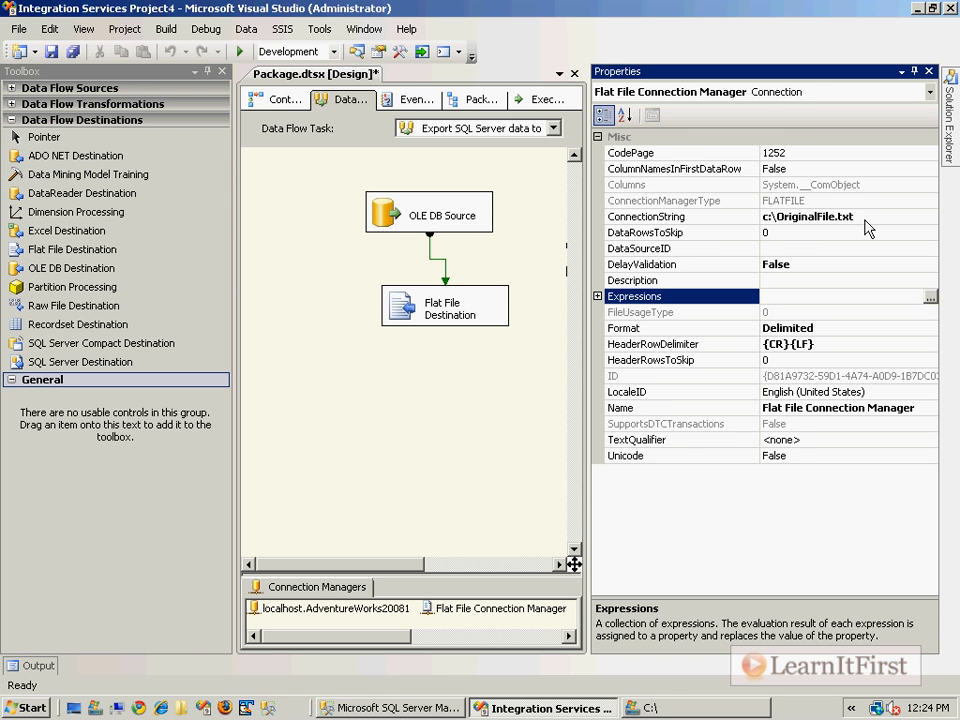
Run the package and open the exported Scott.txt from the C:\ folder in Windows Explorer
left_click(451, 446)
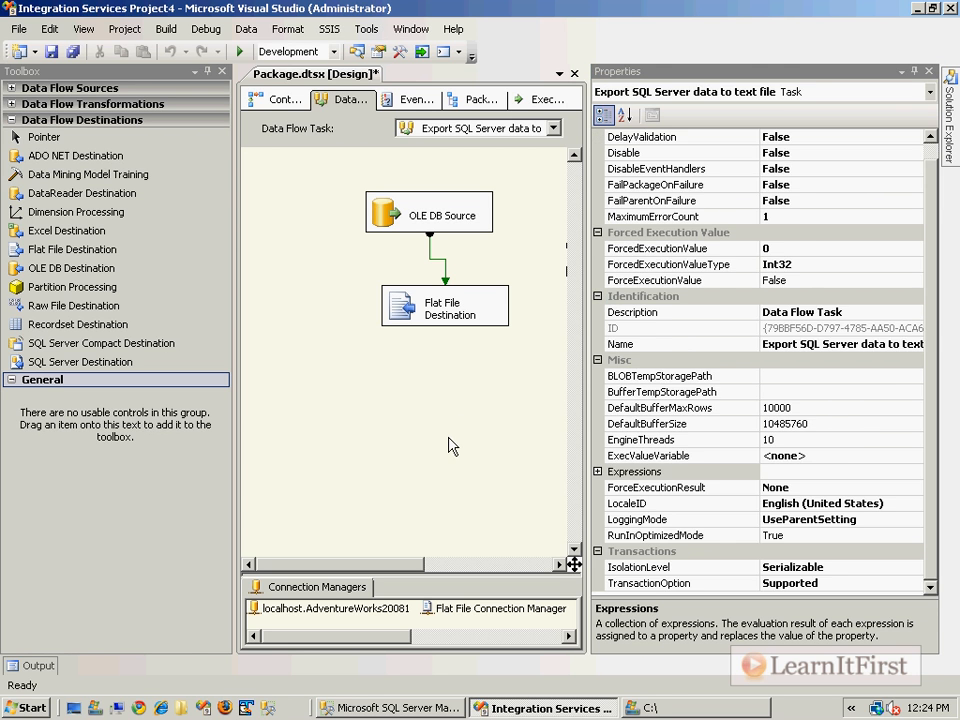
key("F5")
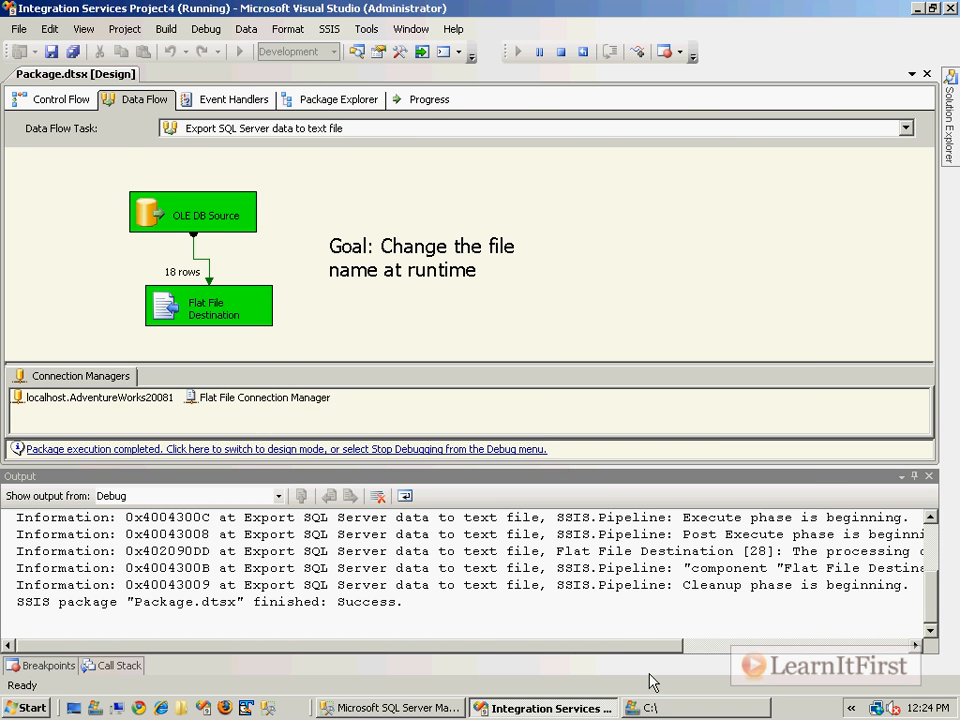
left_click(655, 708)
double_click(343, 318)
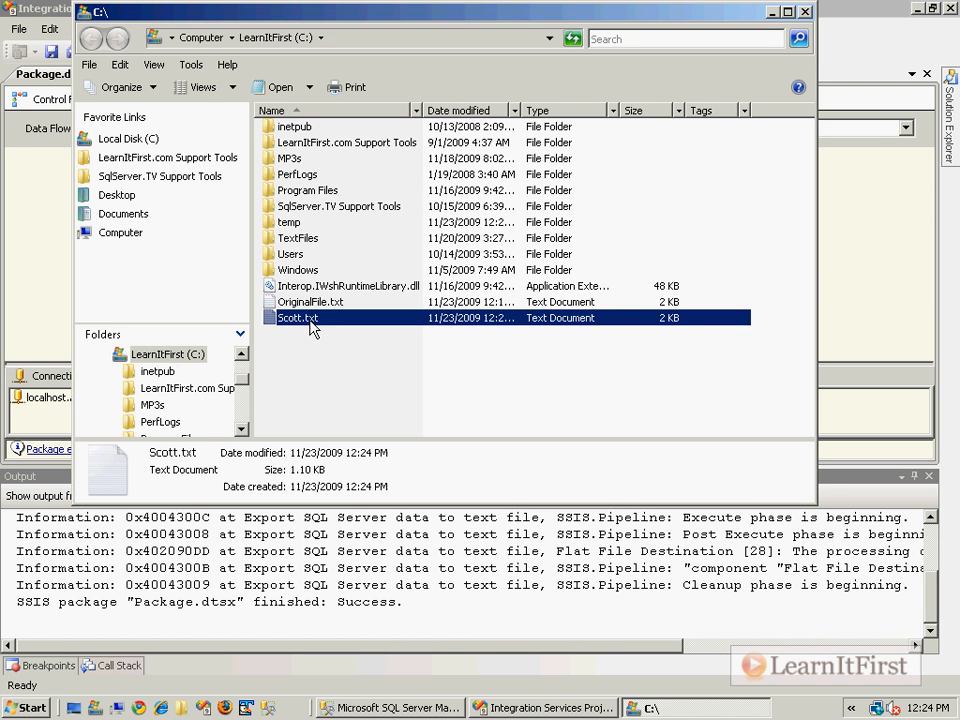